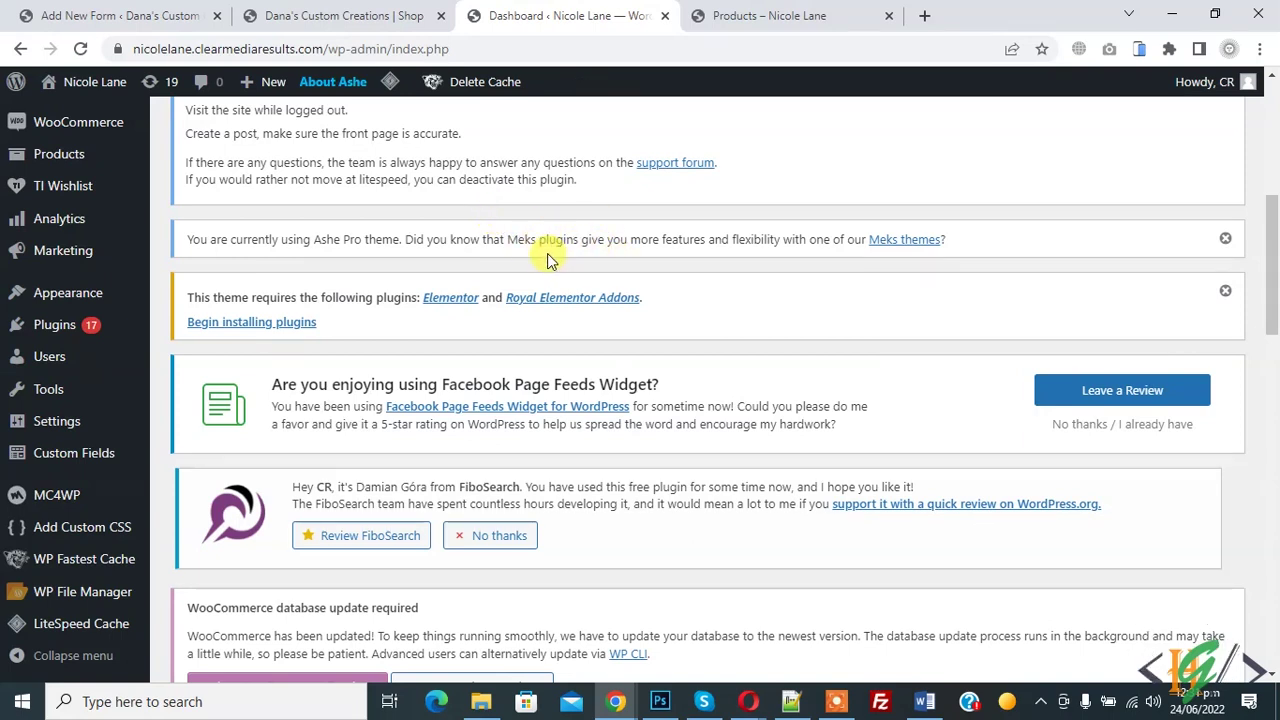
Search the WordPress plugin directory for "Product Addons for Woocommerce".
scroll(400, 214, down, 3)
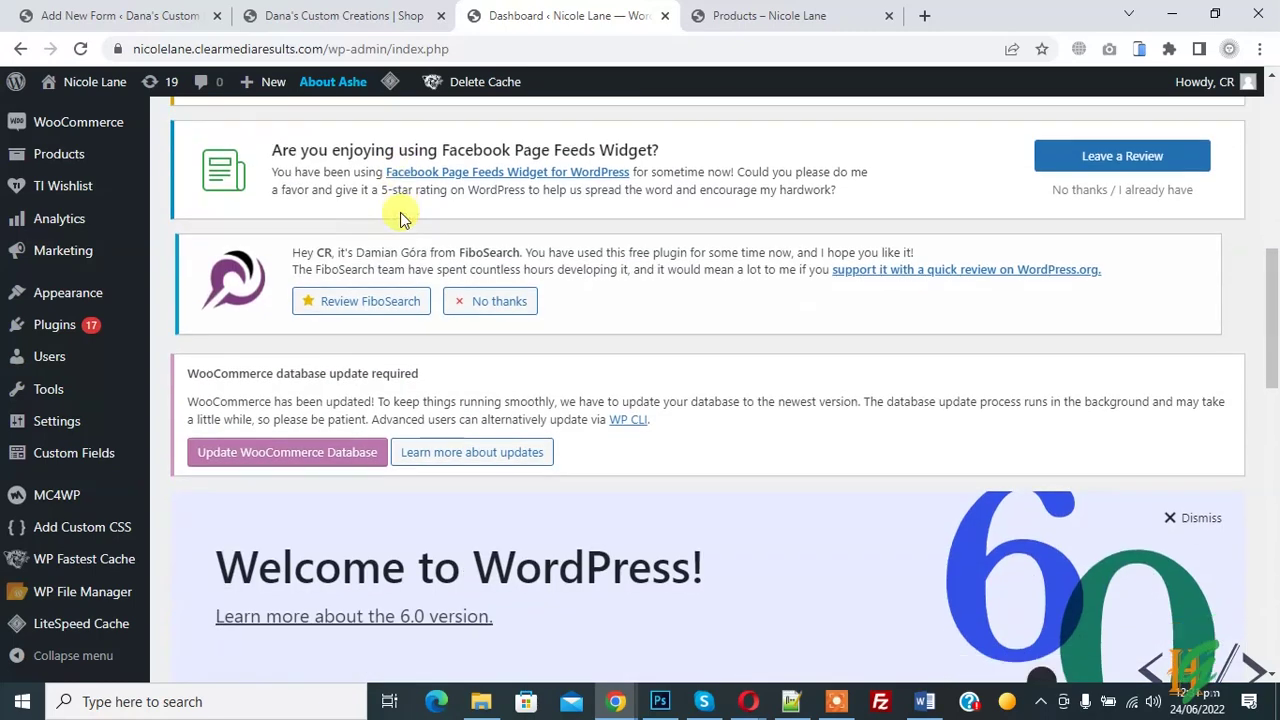
mouse_move(75, 338)
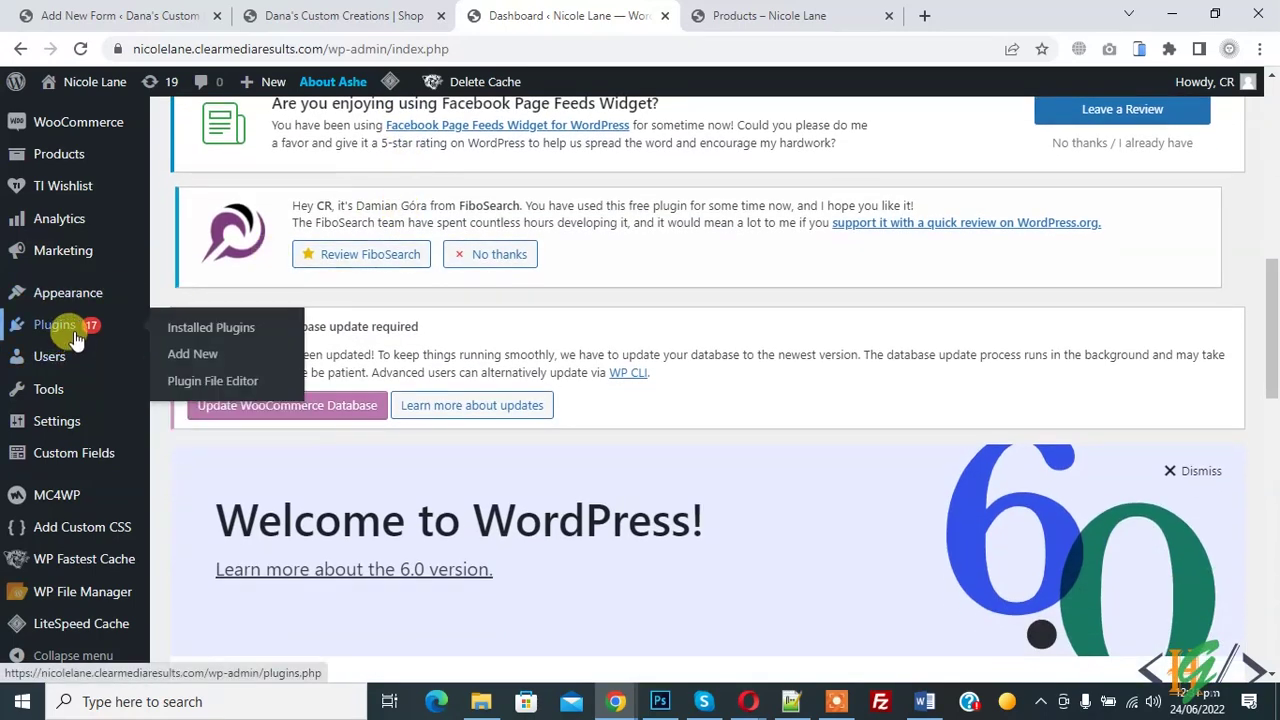
click(231, 348)
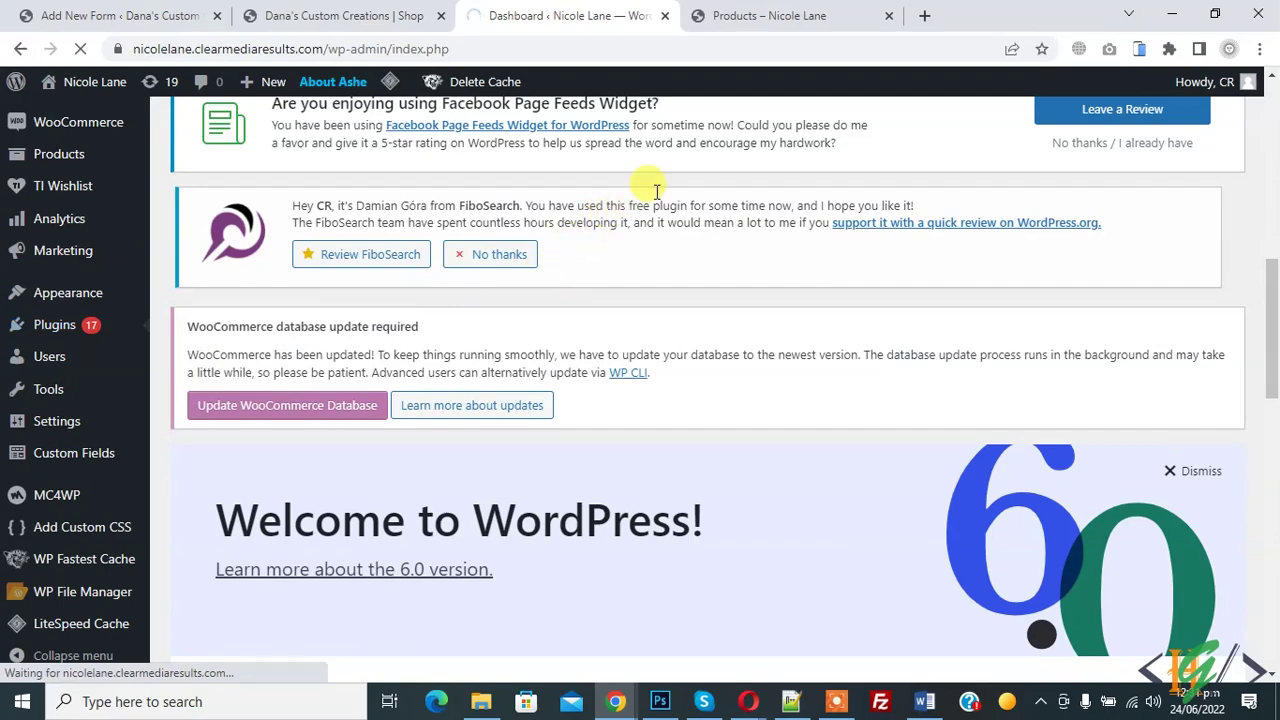
scroll(965, 250, down, 7)
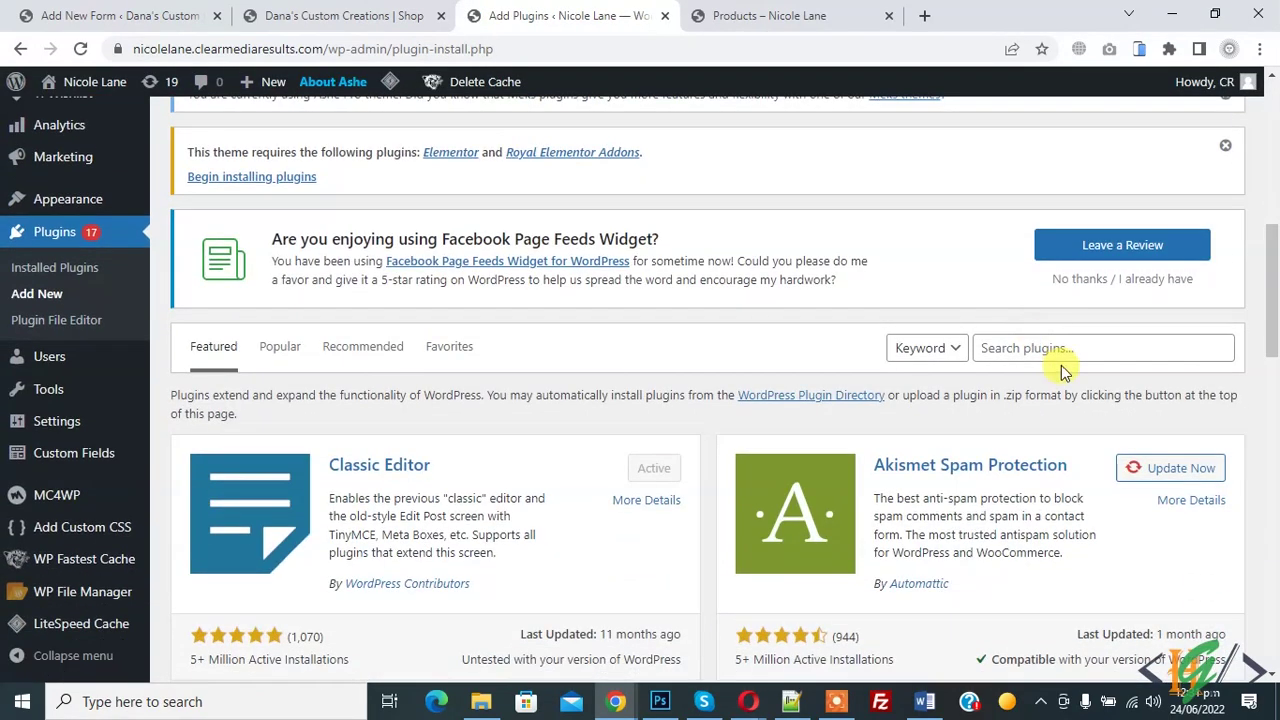
click(1060, 350)
text(Product Addons for Woocommerce)
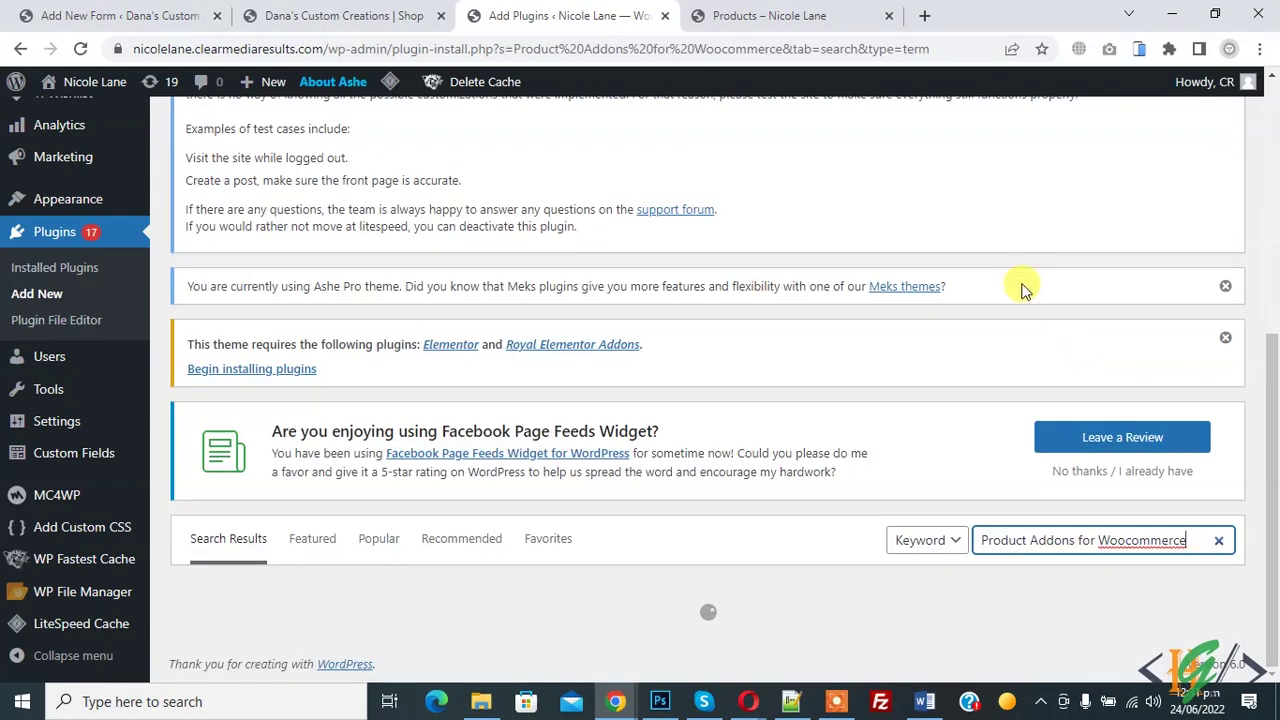
scroll(414, 400, down, 2)
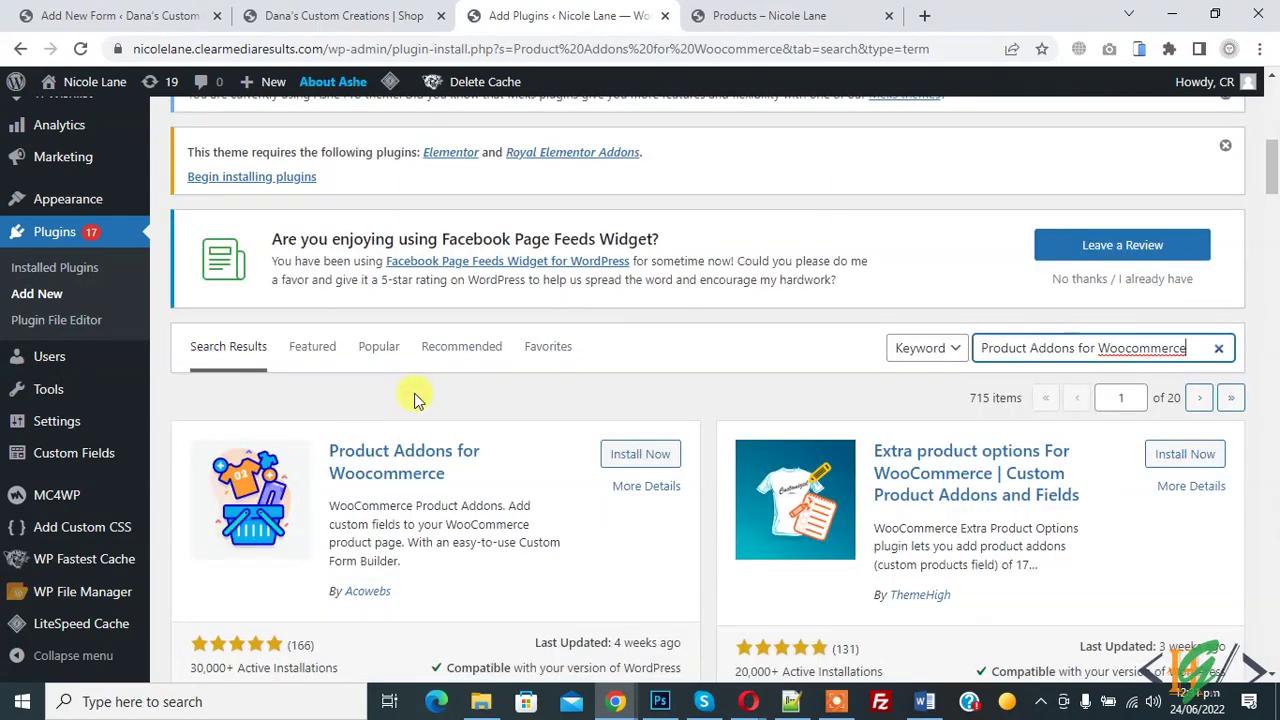
Install and activate the Product Addons for Woocommerce plugin by Acowebs.
click(645, 452)
scroll(431, 333, down, 1)
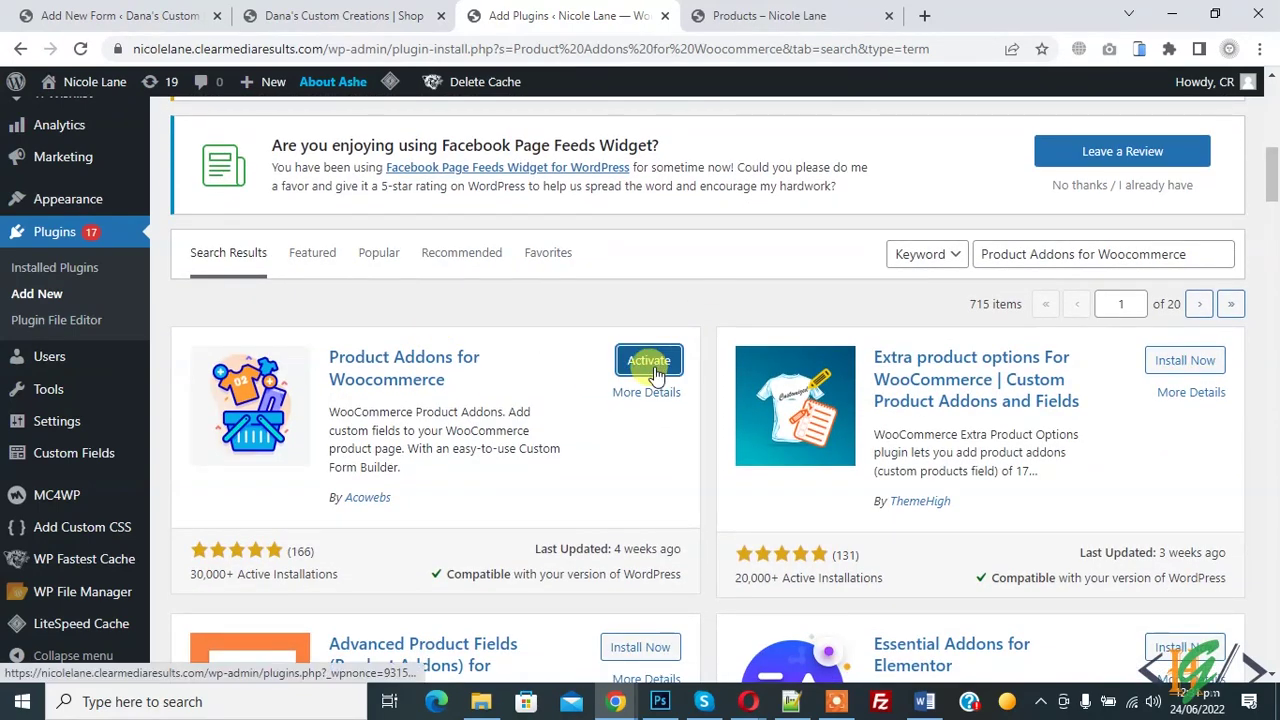
click(652, 366)
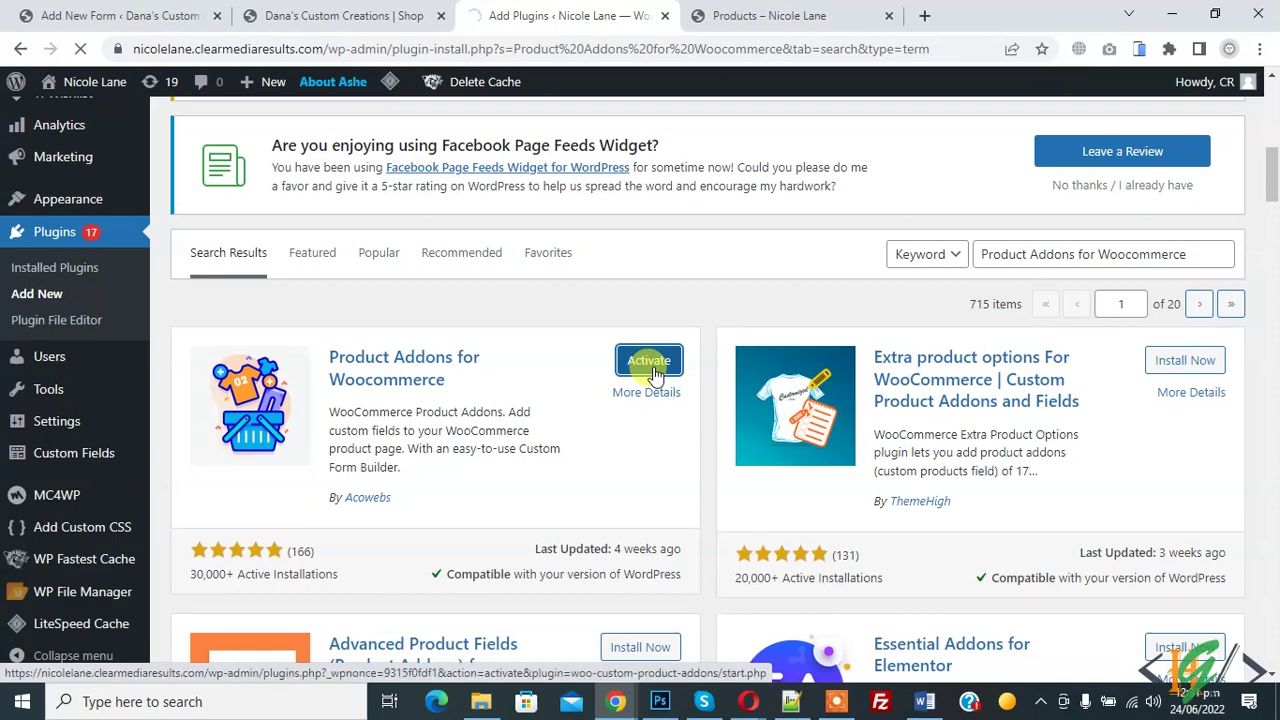
Open the Custom Product Addons page under the store's products.
scroll(686, 281, down, 3)
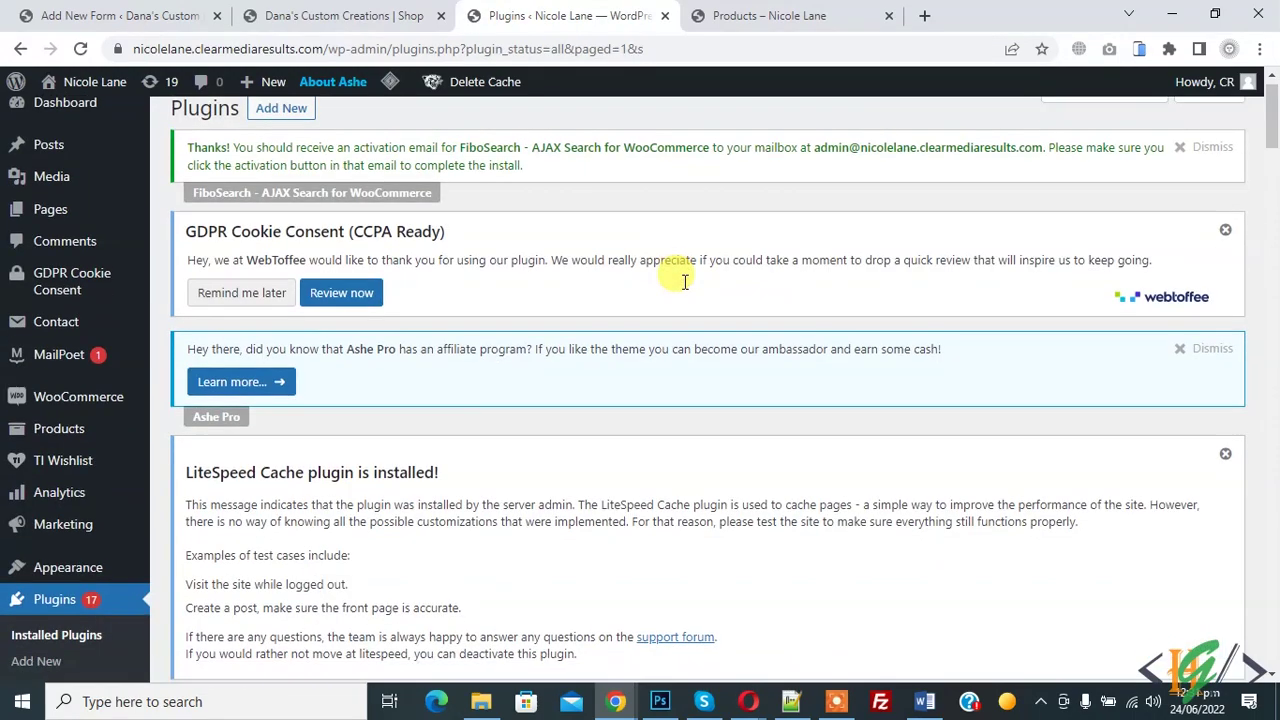
scroll(600, 312, up, 1)
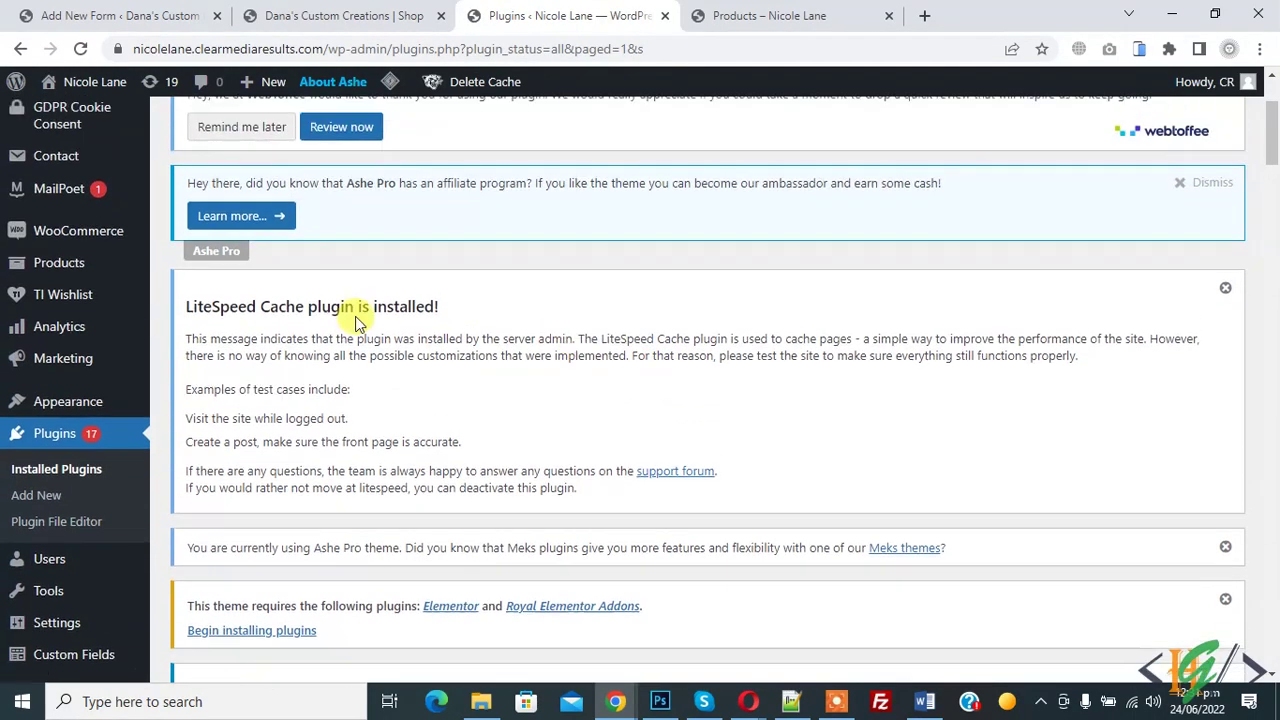
mouse_move(40, 262)
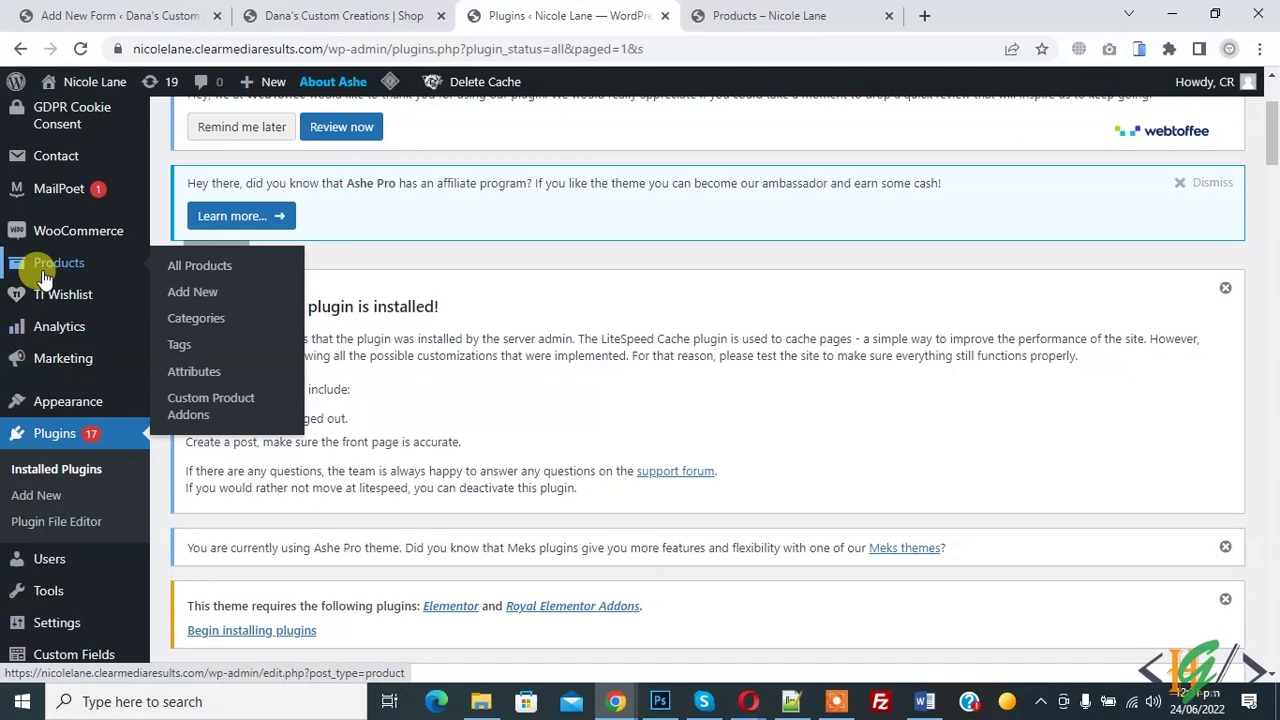
click(227, 418)
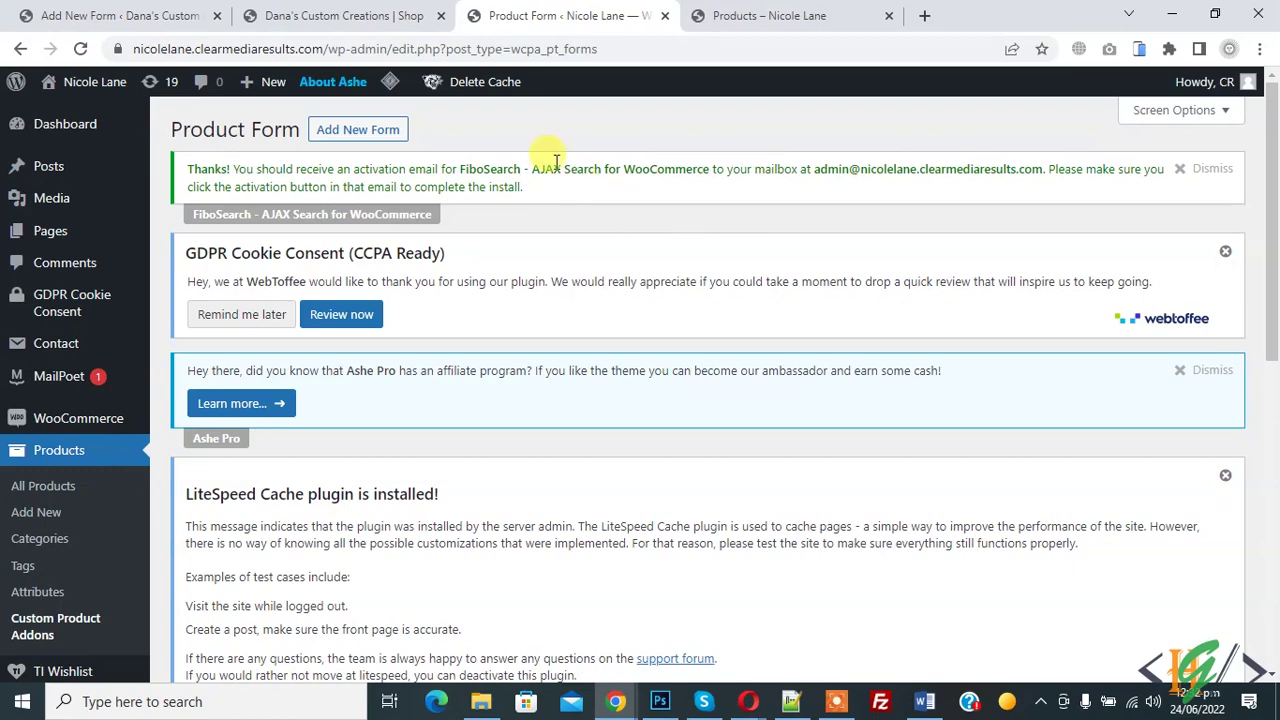
Switch to the Simpson Elementary Spirit Shirt product page and examine its custom fields, such as Name of Student and Teacher.
click(345, 14)
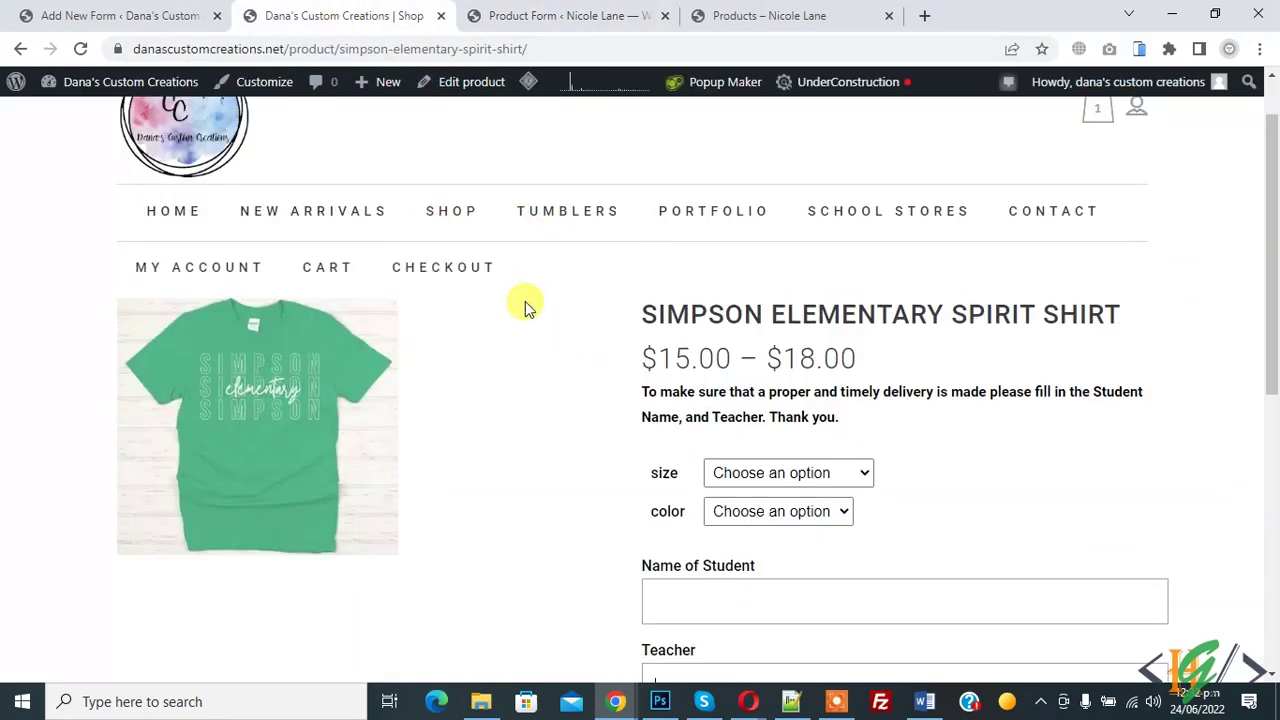
scroll(589, 409, down, 6)
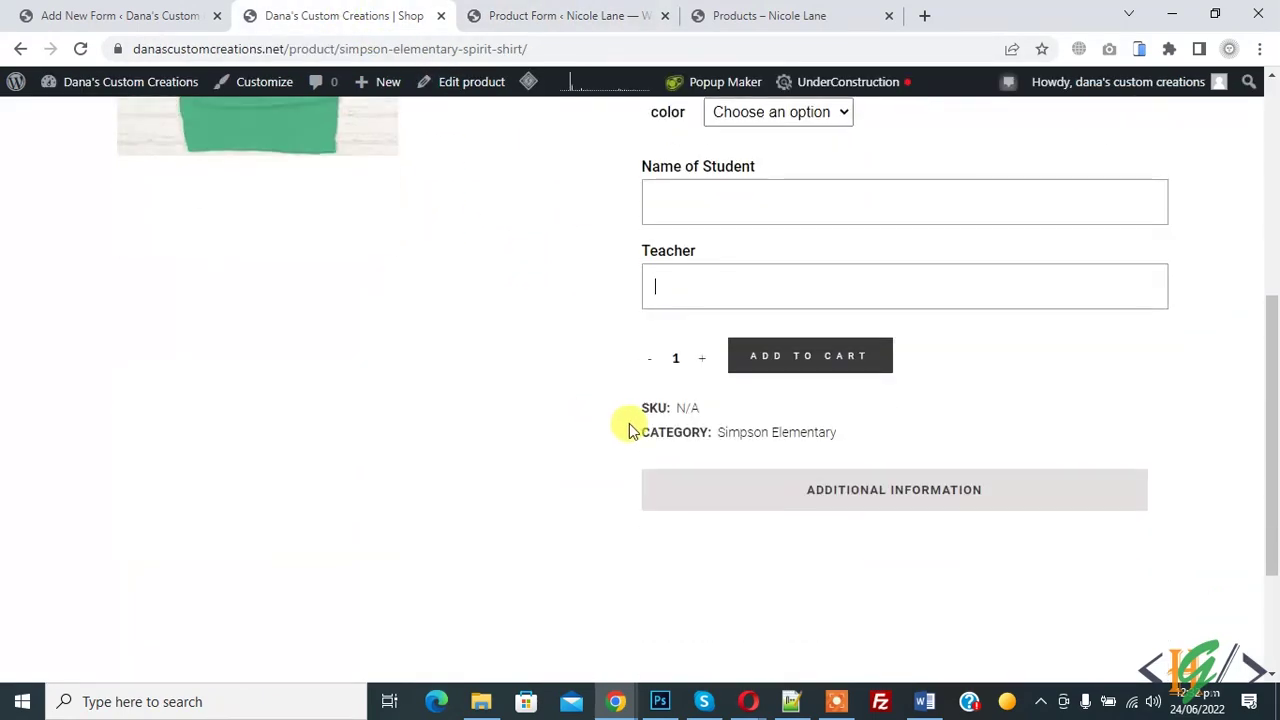
scroll(620, 320, up, 4)
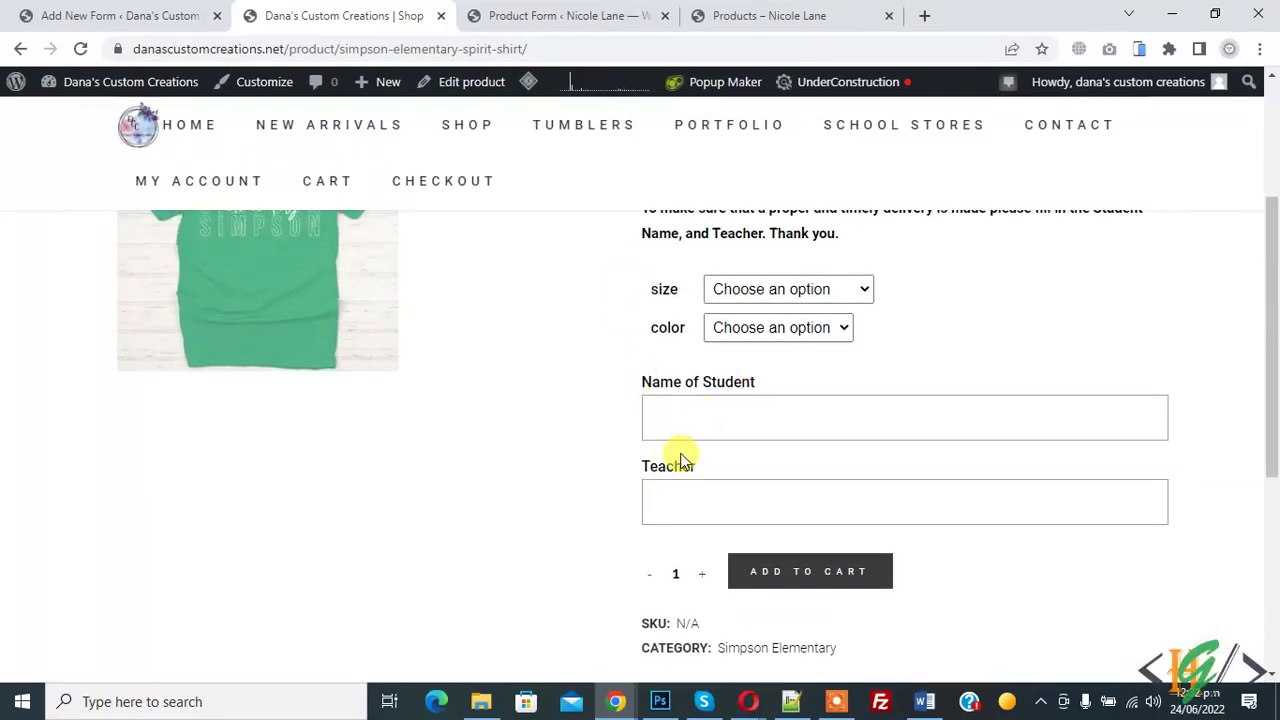
scroll(585, 438, up, 3)
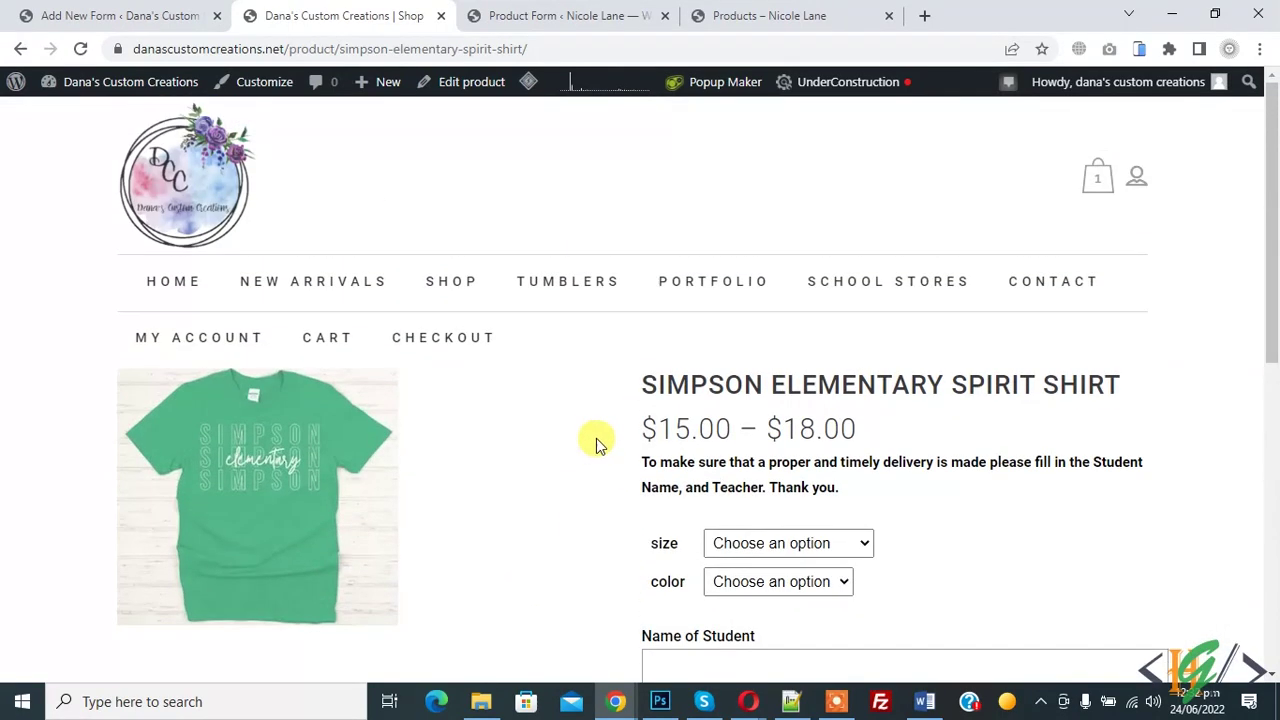
scroll(594, 444, down, 3)
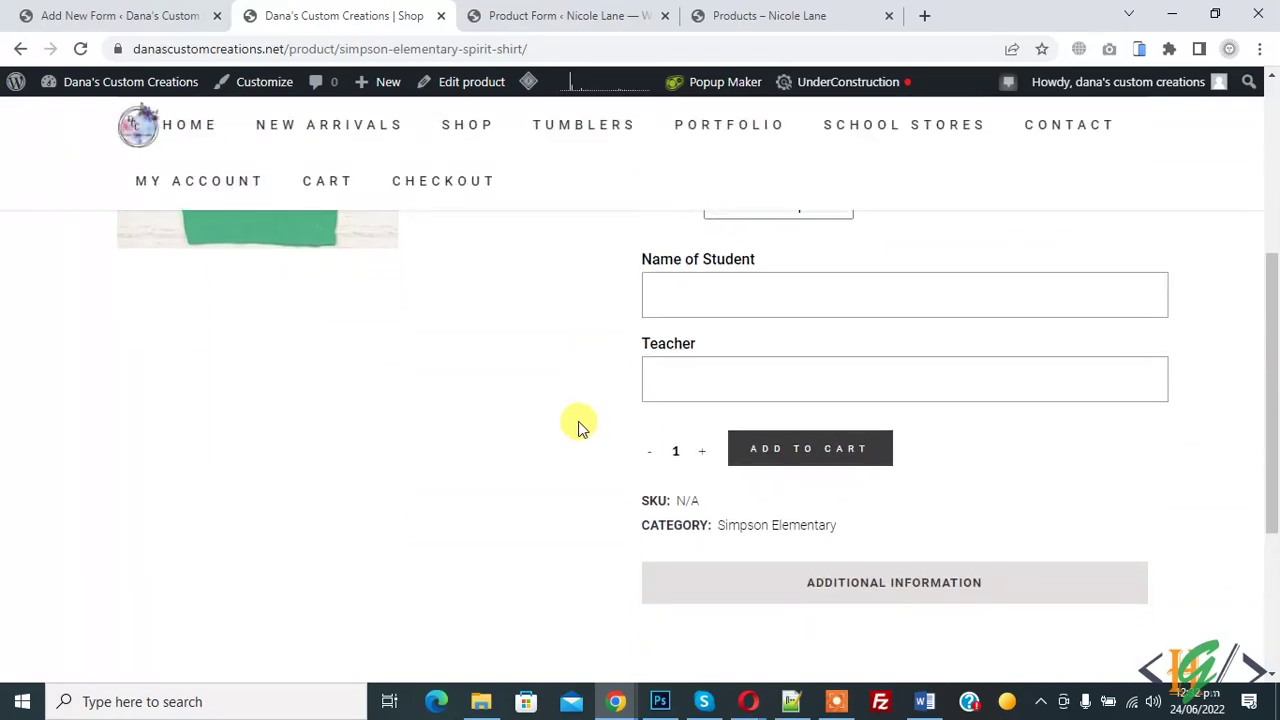
scroll(585, 420, up, 3)
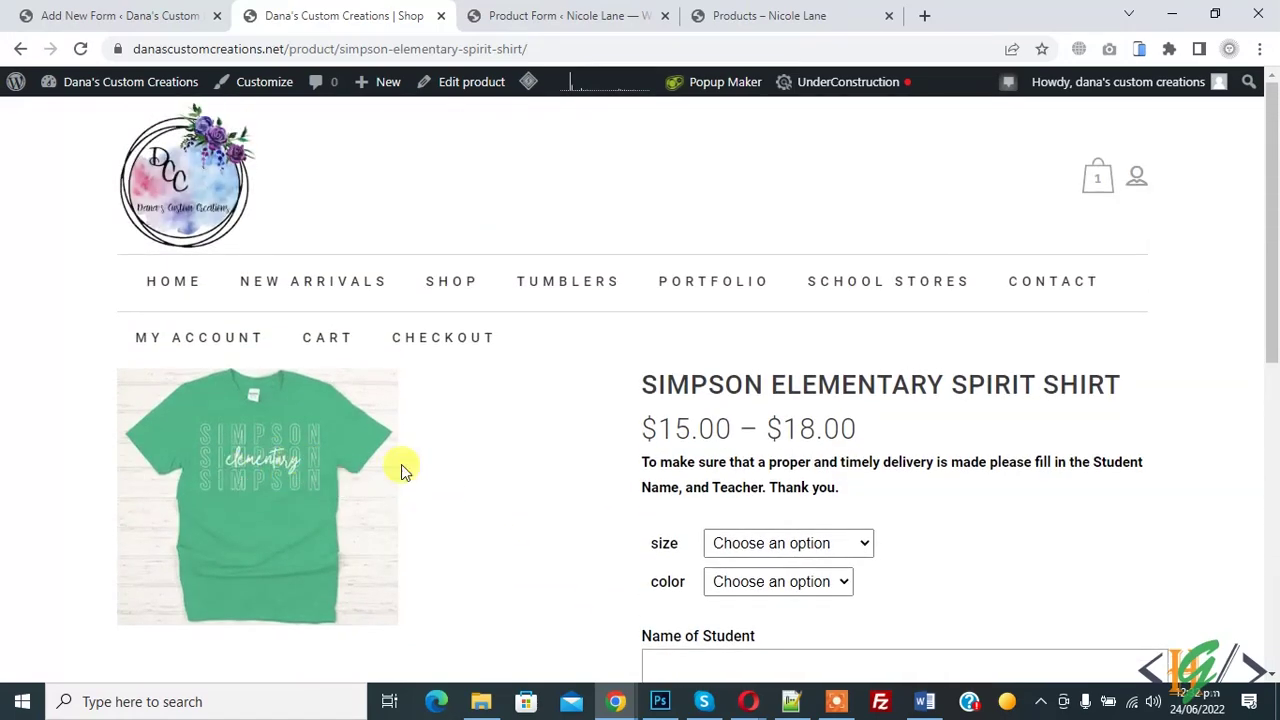
Return to the product form list and create a new form titled "Product Form".
click(563, 8)
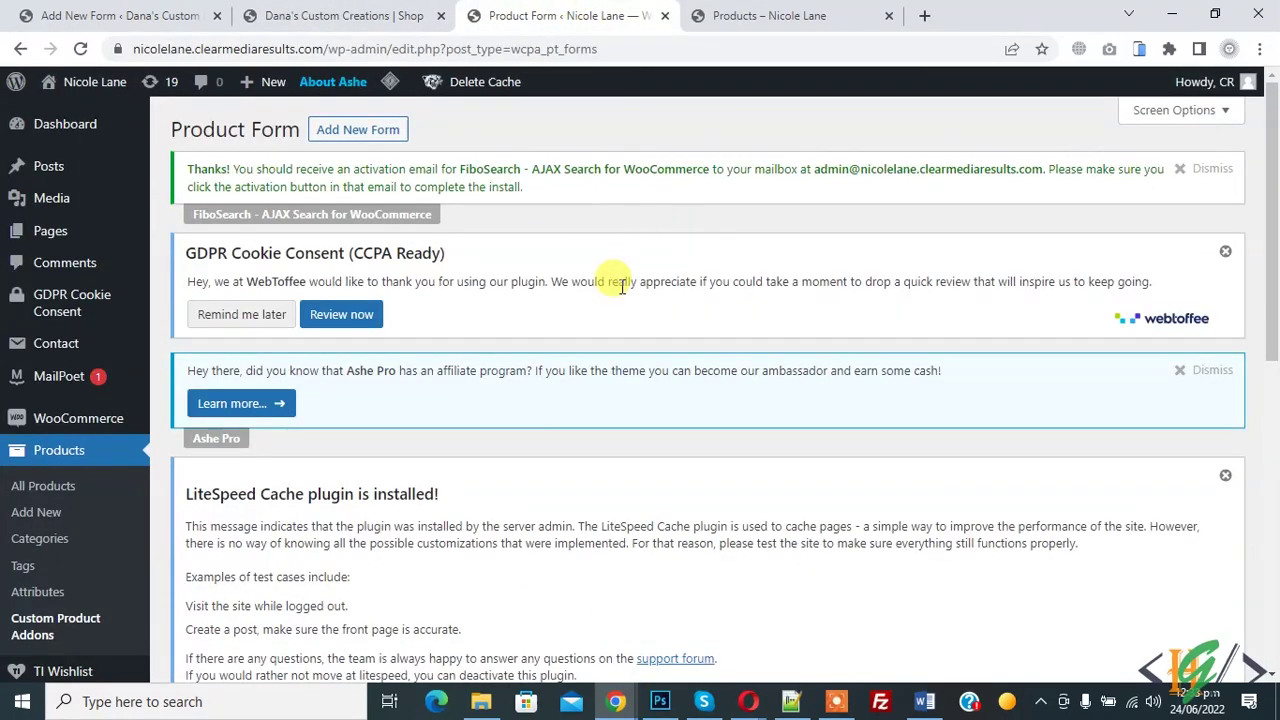
click(352, 134)
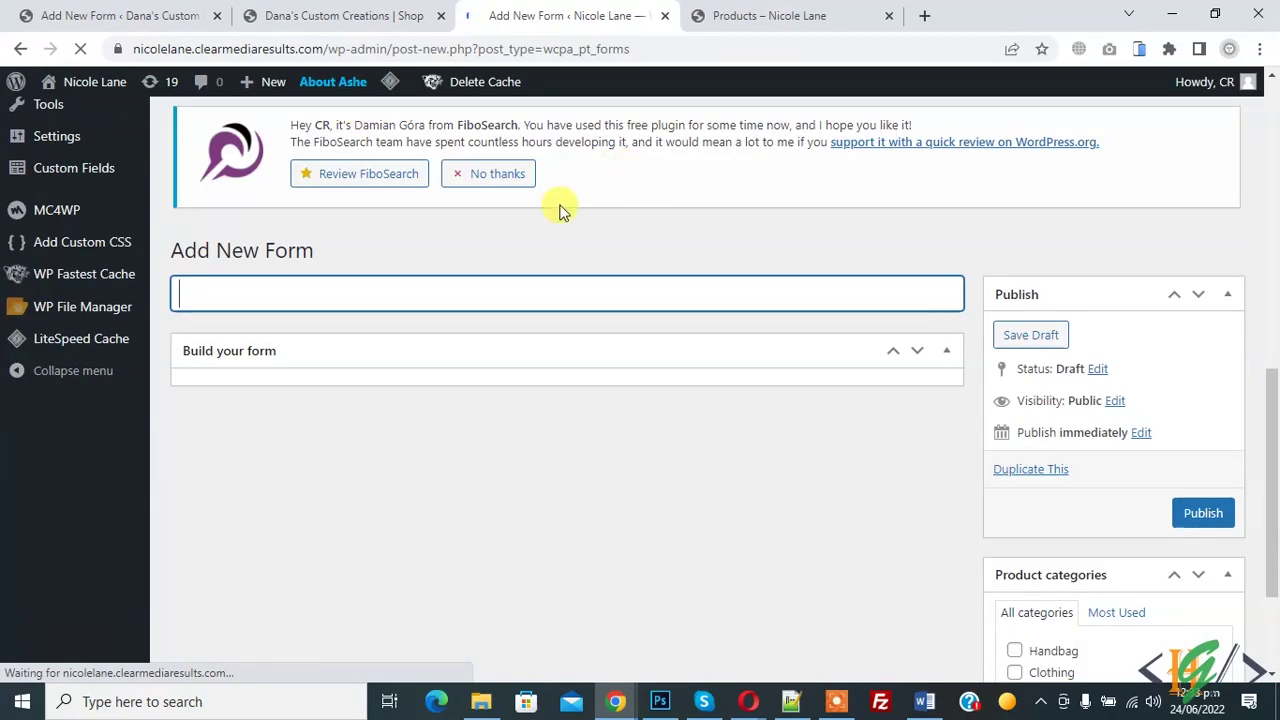
scroll(560, 209, up, 3)
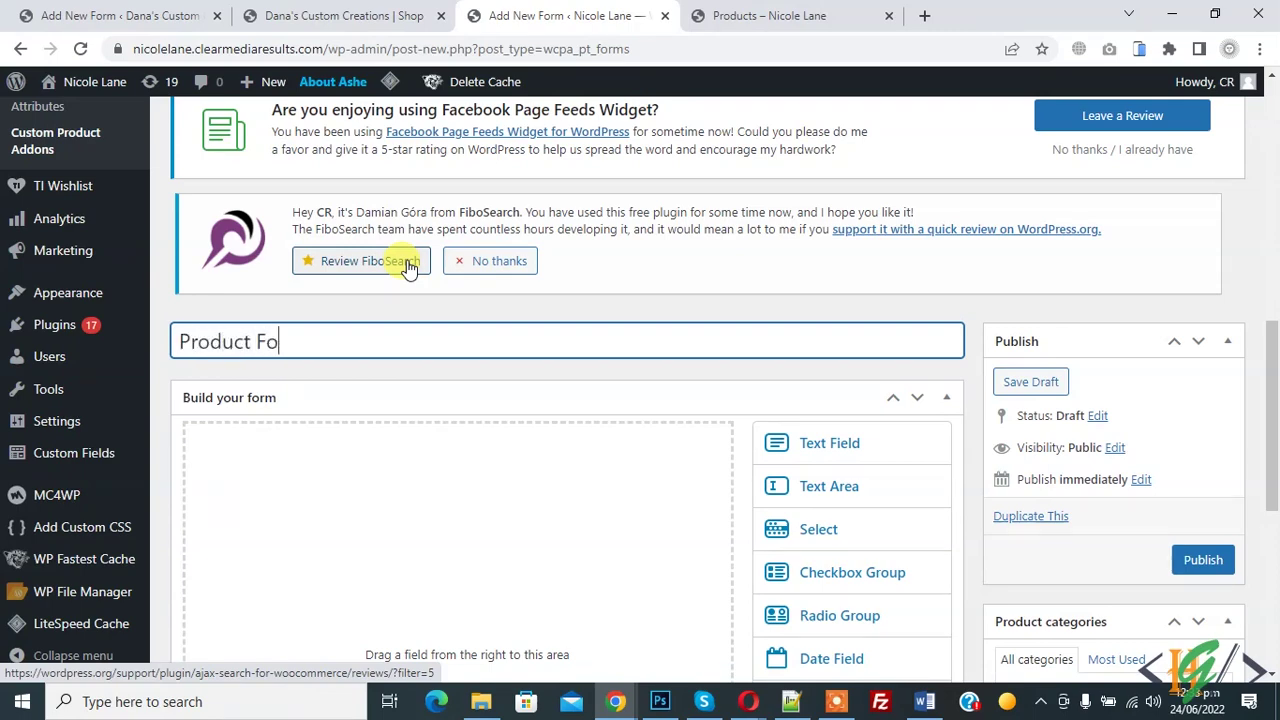
scroll(670, 277, down, 1)
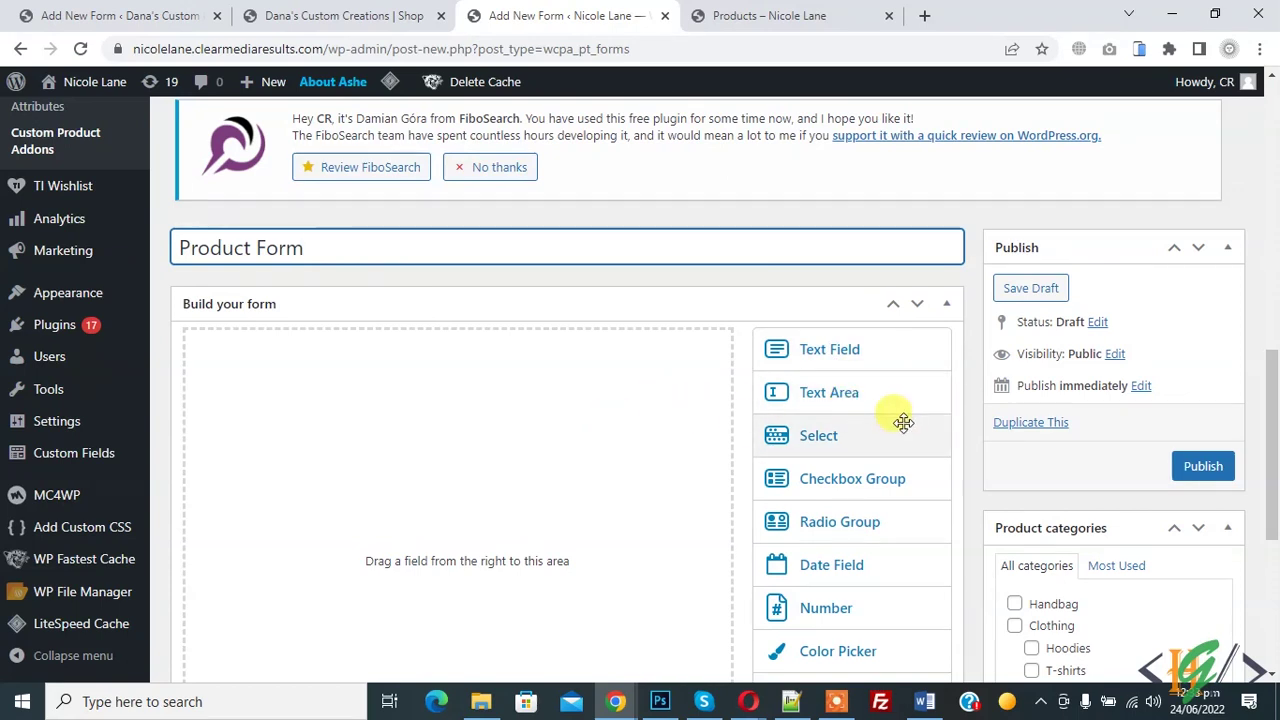
Add a text field to the form, make it required, label it "Name" and set its max length to 29.
scroll(1100, 390, down, 1)
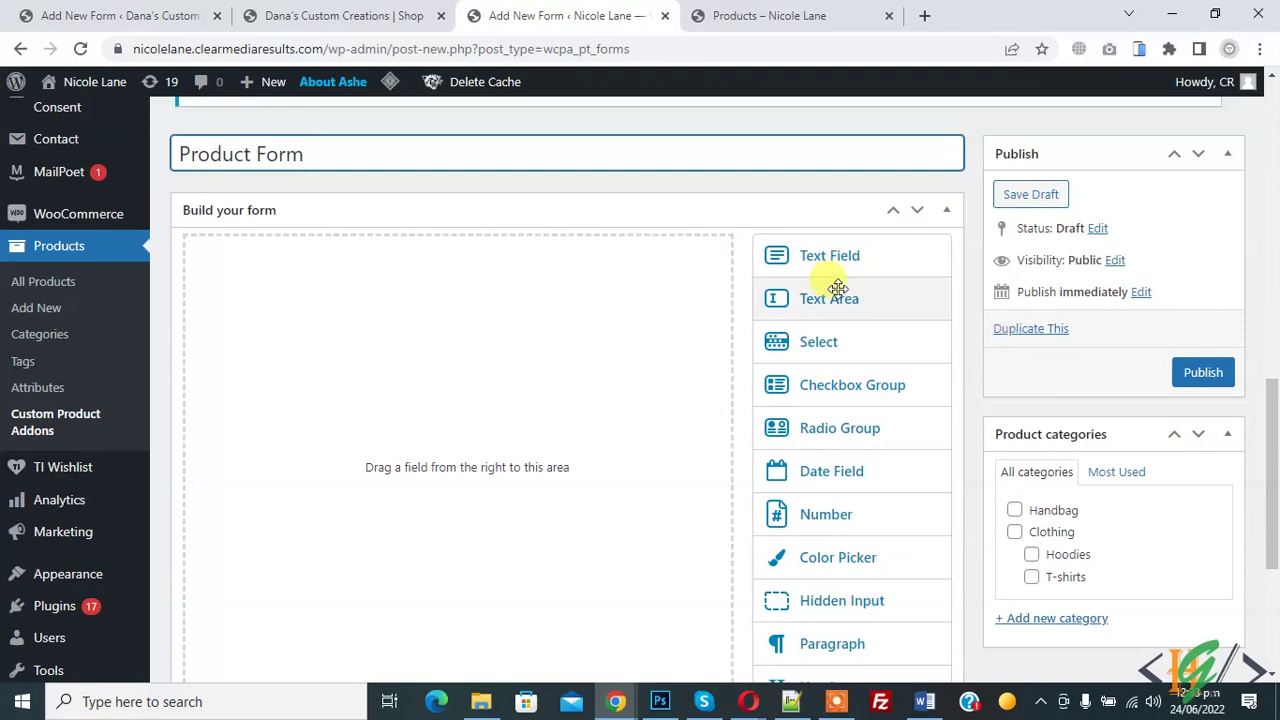
drag(822, 252, 457, 323)
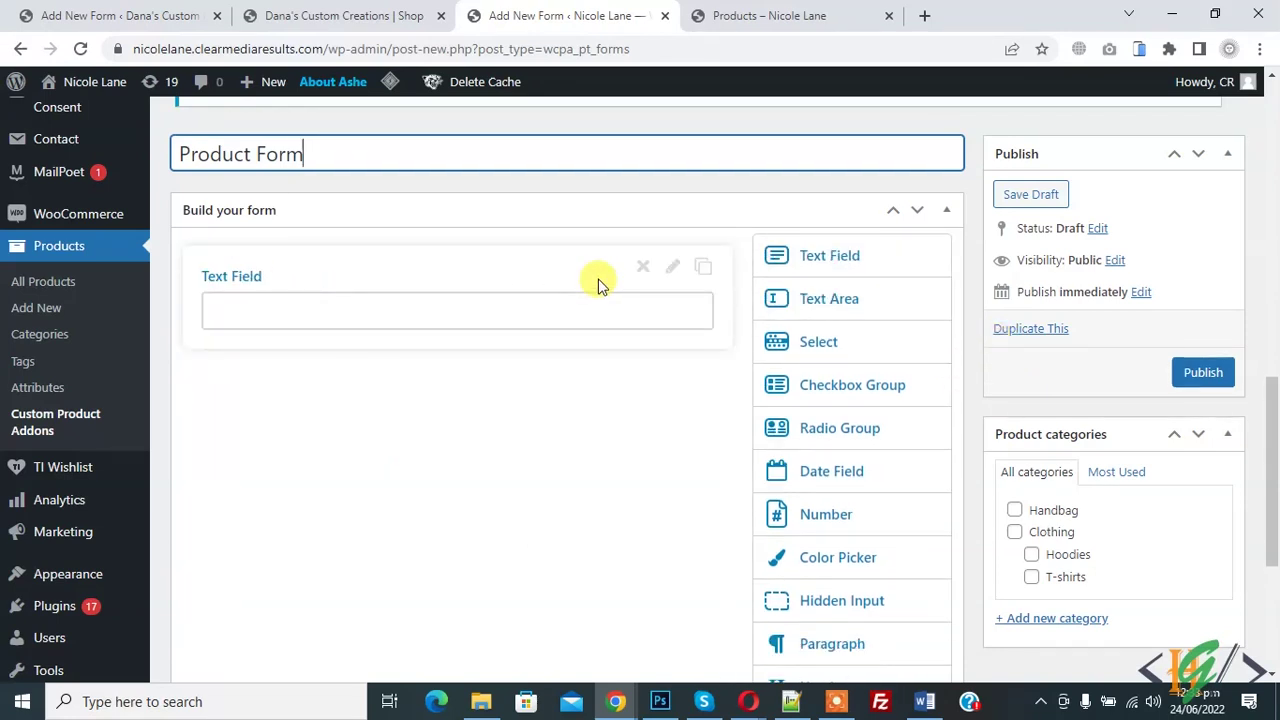
click(675, 276)
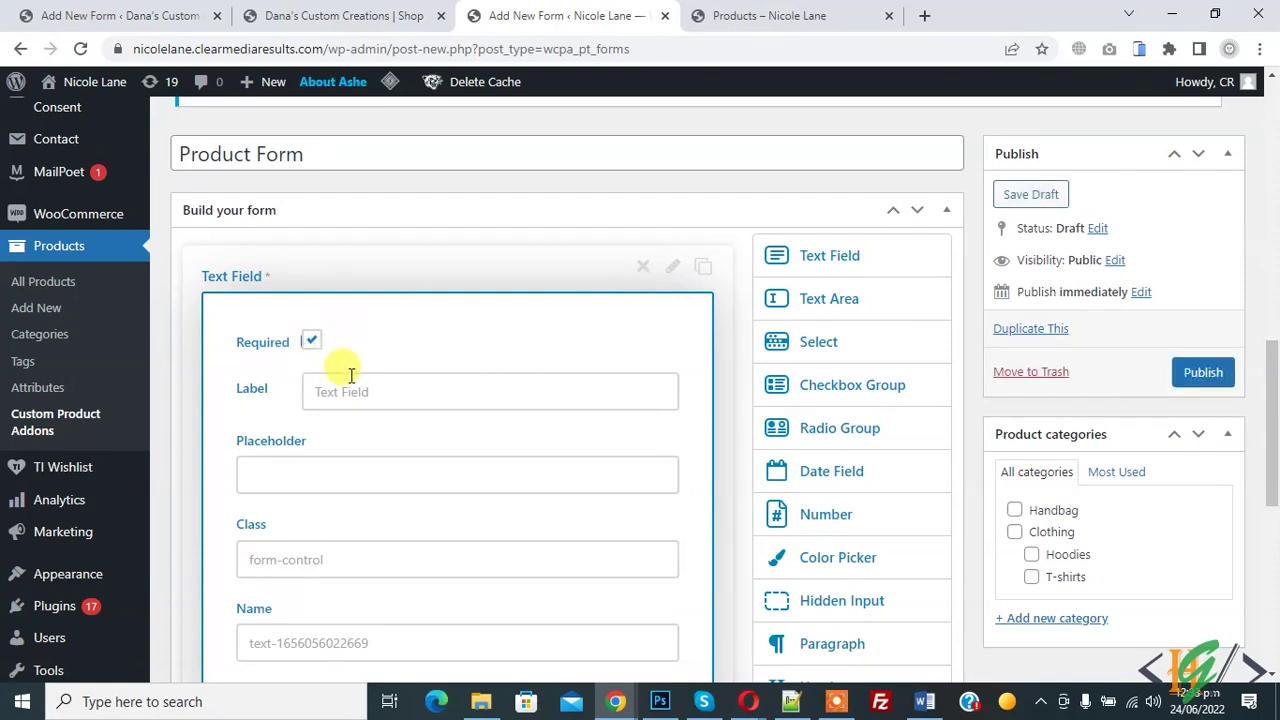
text(Name)
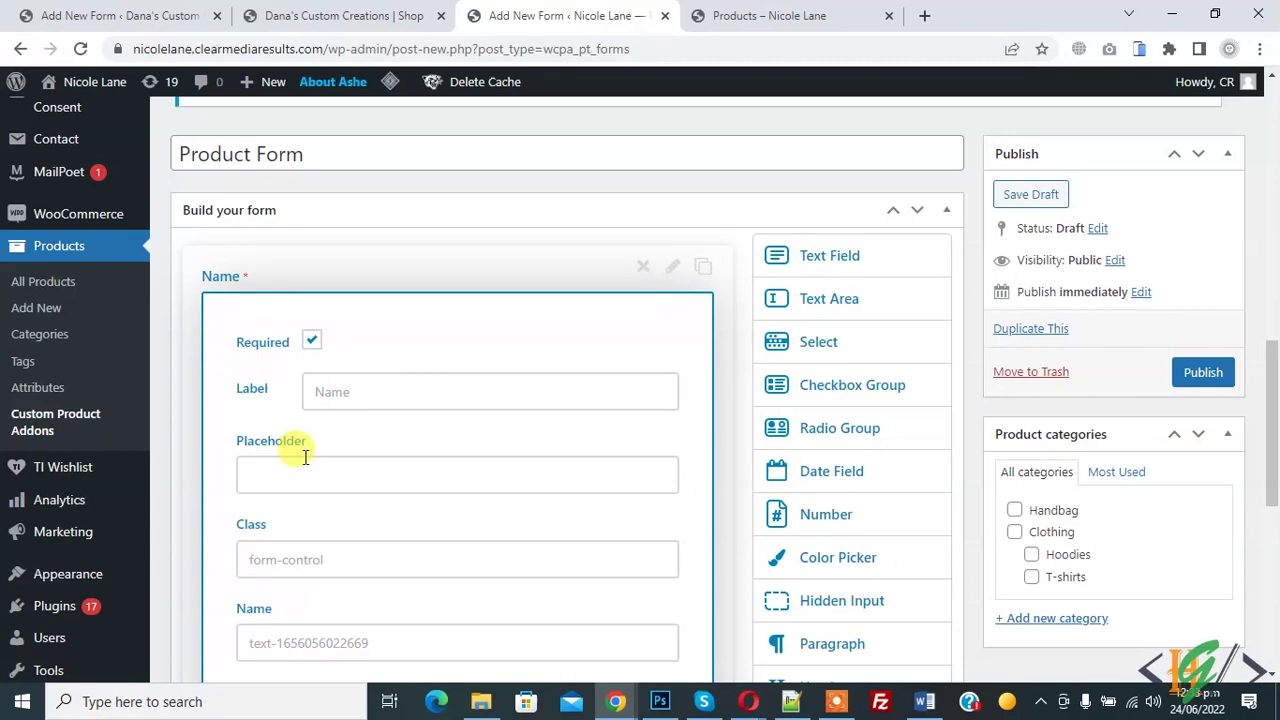
scroll(305, 457, down, 3)
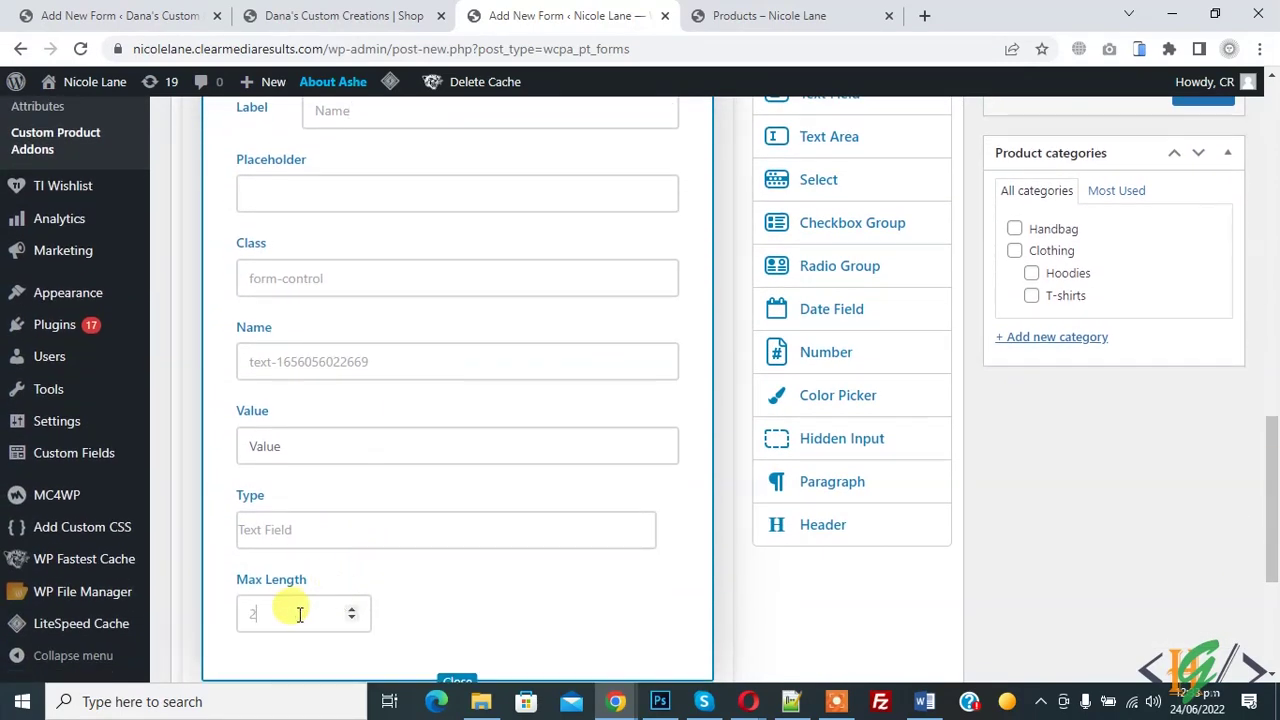
scroll(476, 533, down, 1)
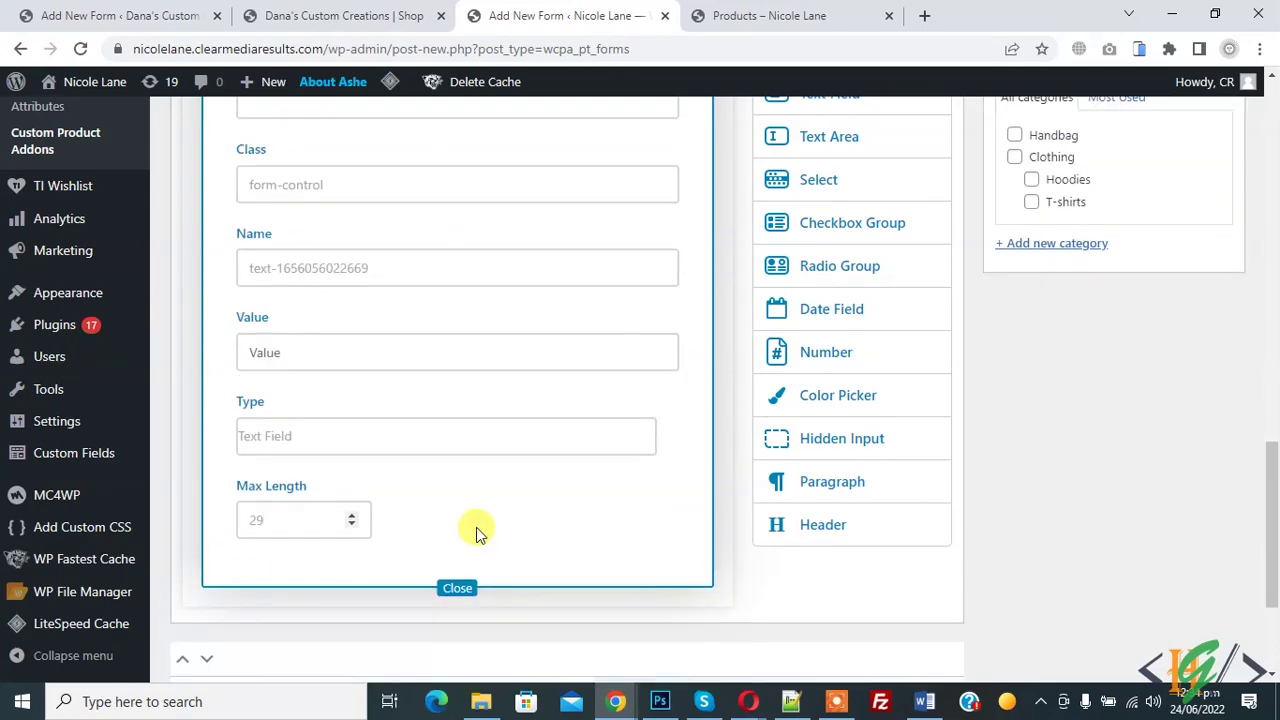
click(451, 592)
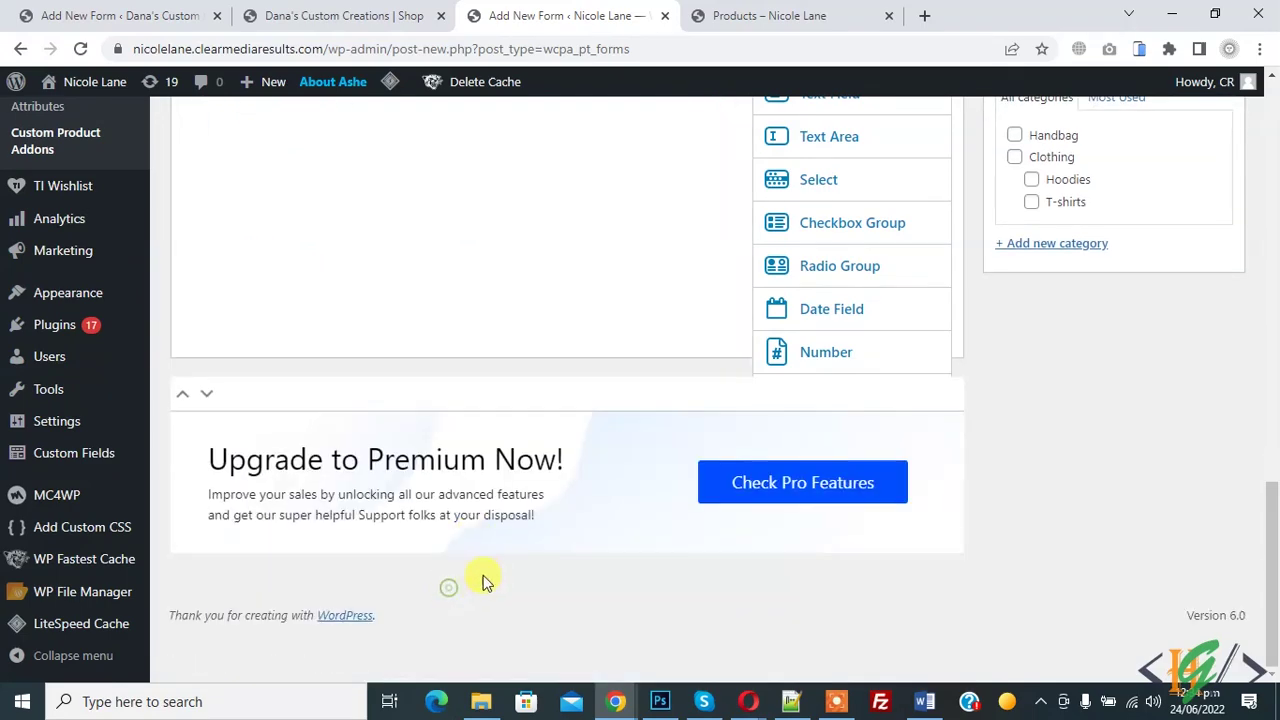
Add a select field below the Name field, make it required and label it "Select Color".
scroll(485, 575, up, 5)
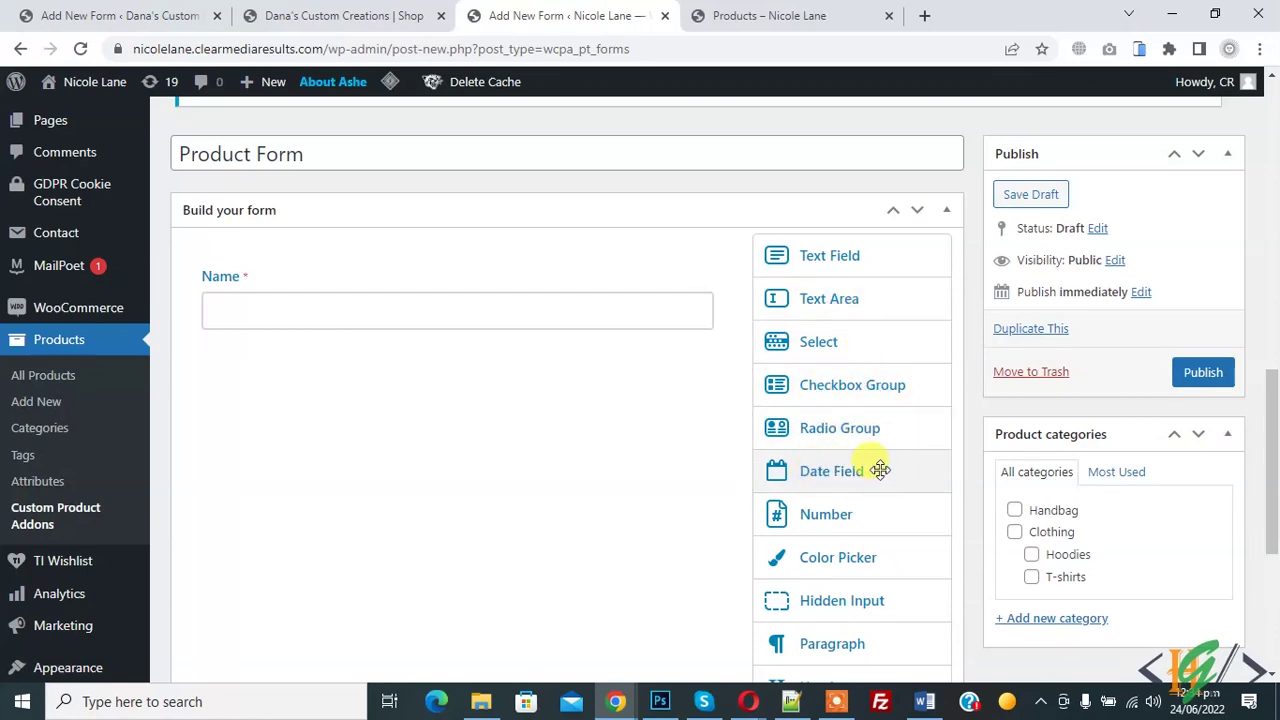
scroll(840, 425, down, 2)
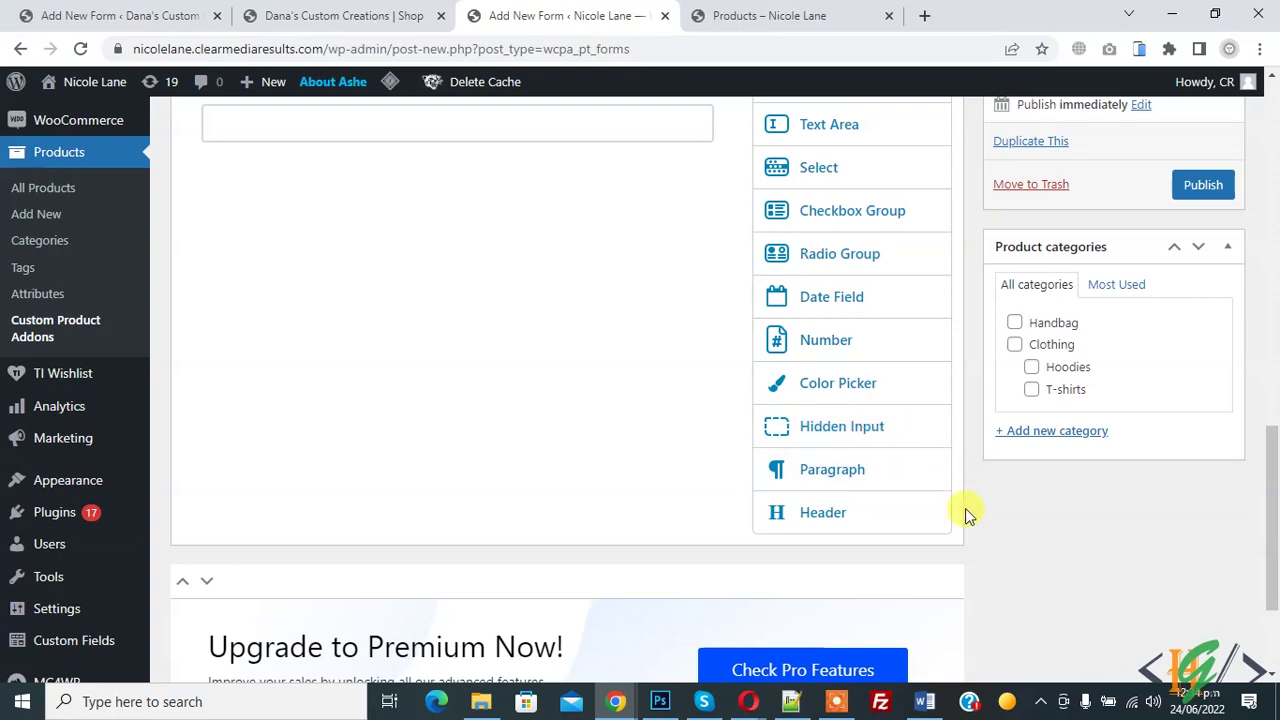
scroll(830, 450, up, 2)
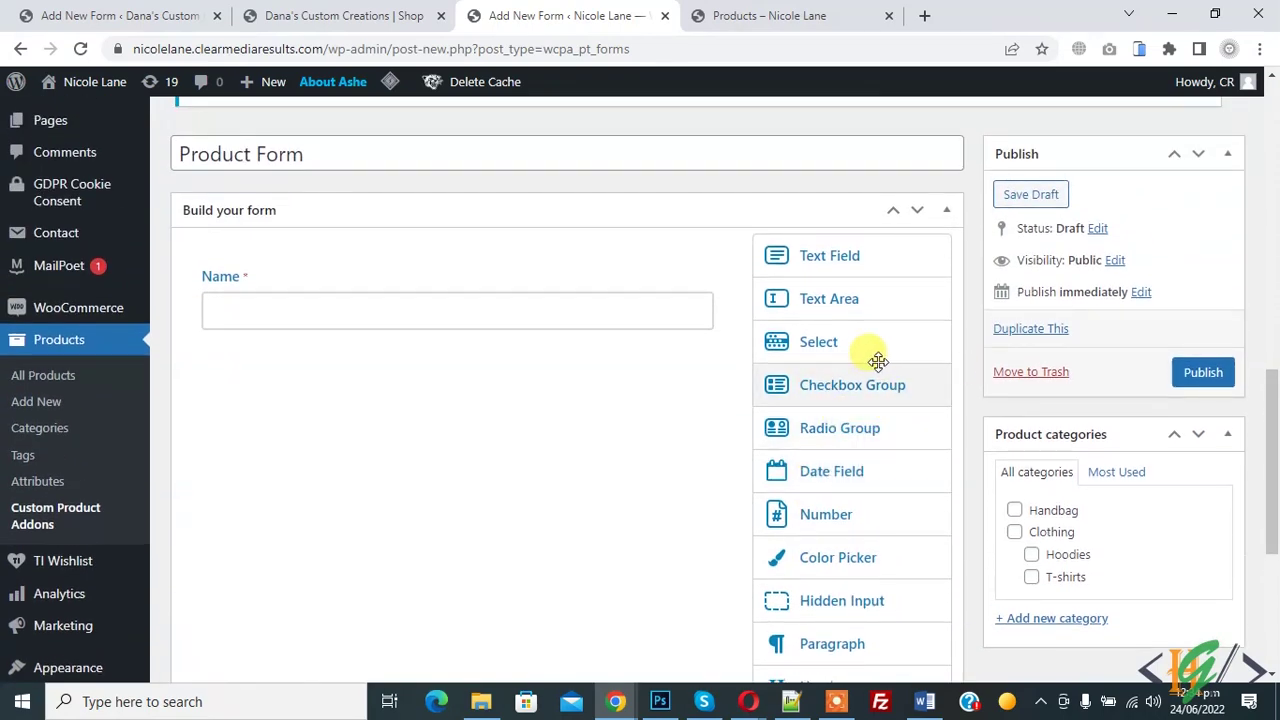
drag(851, 340, 524, 362)
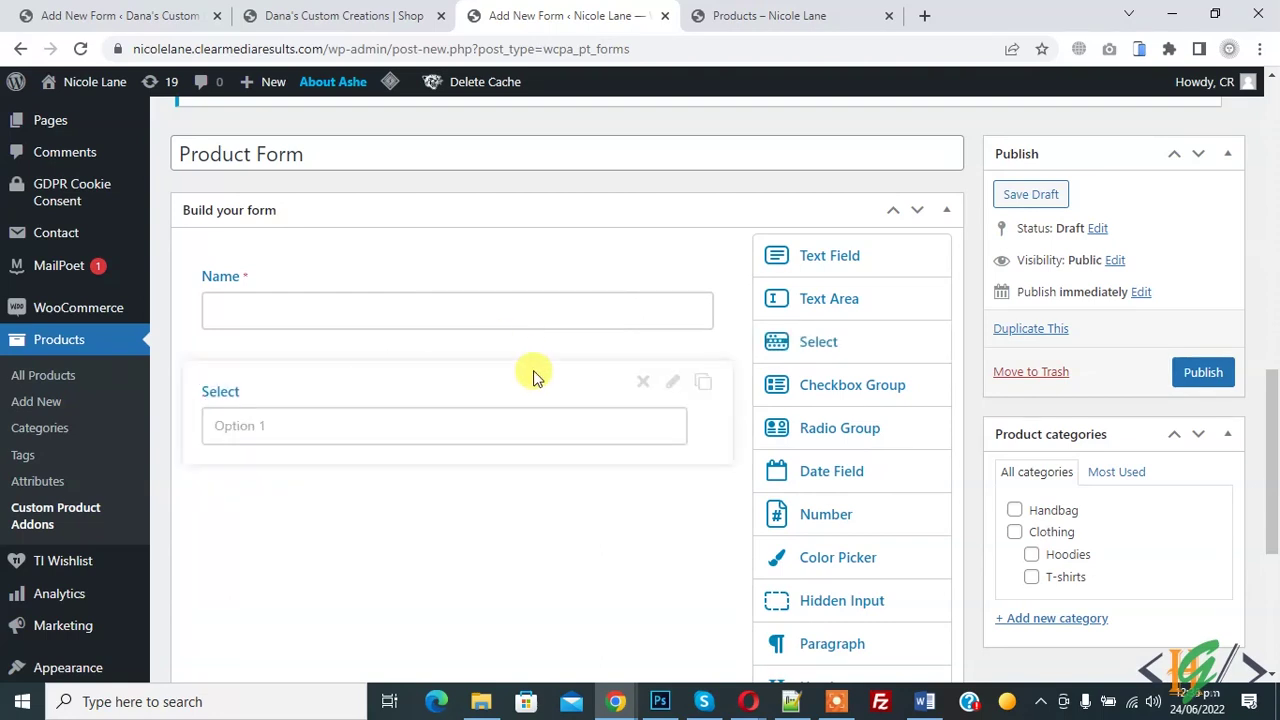
click(673, 389)
scroll(166, 360, down, 1)
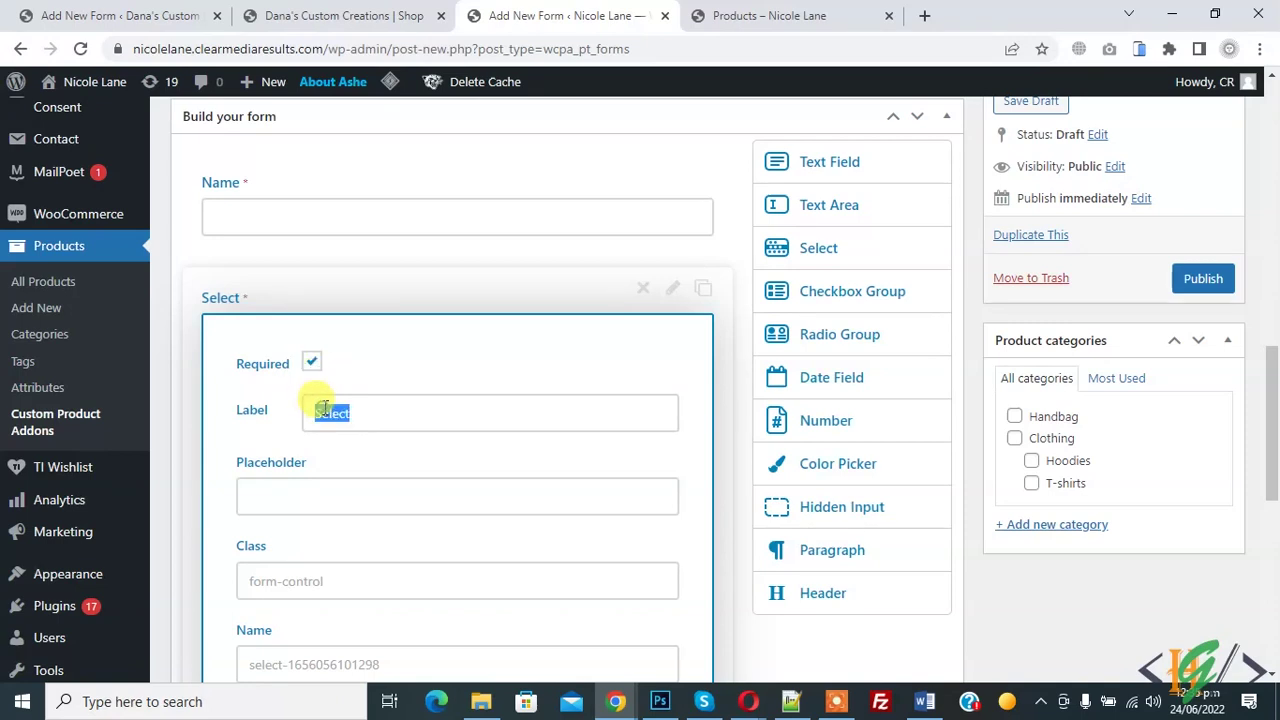
text(S)
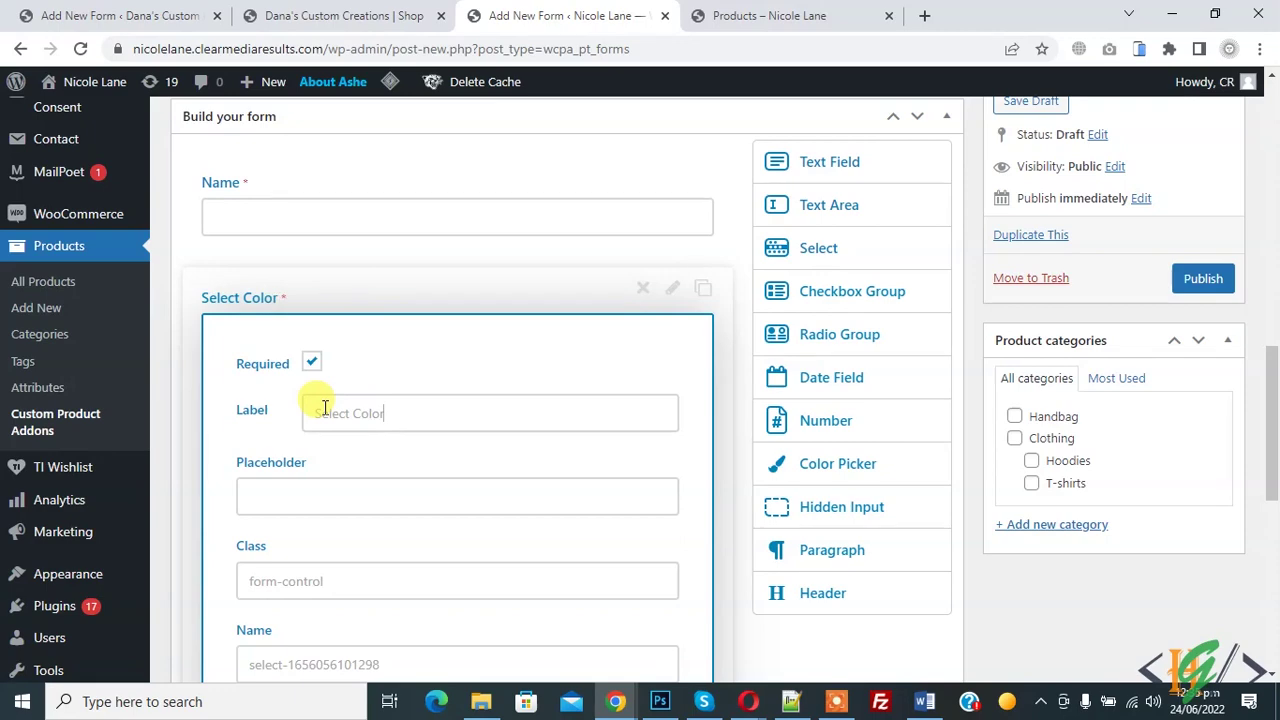
Set the label and value of the Select Color field's first option to Black and of its second option to White.
scroll(368, 376, down, 4)
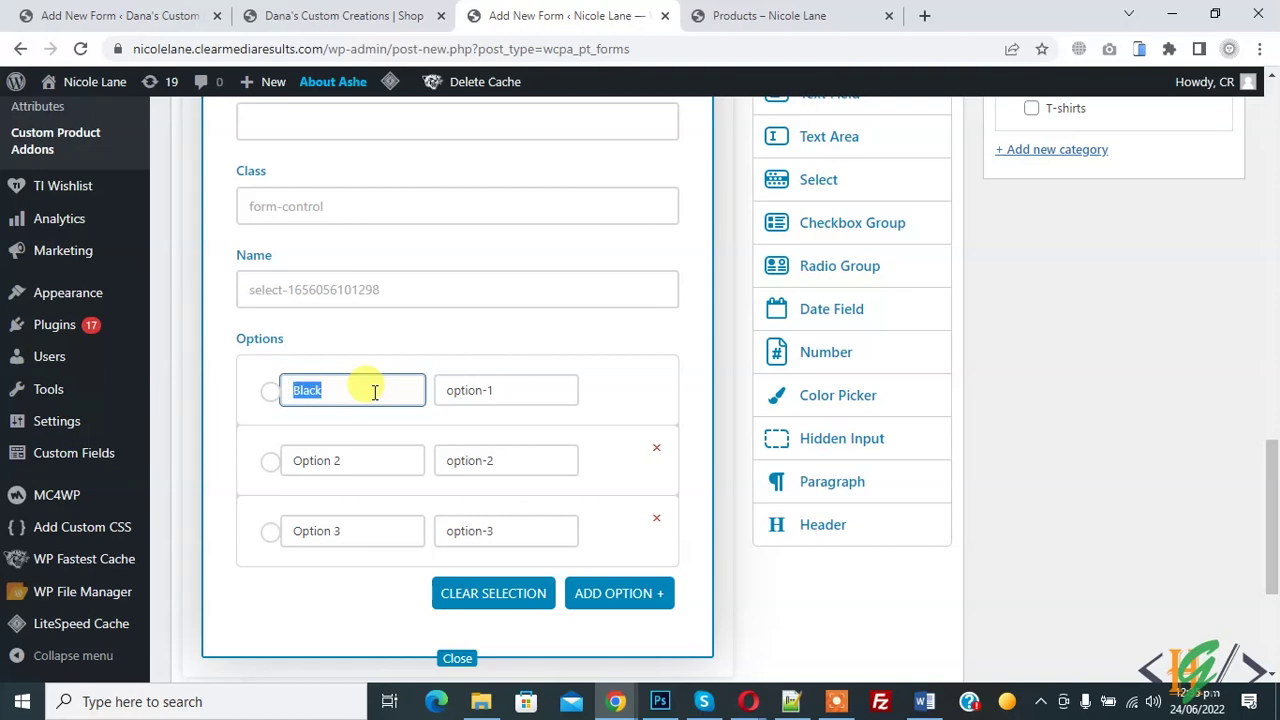
triple_click(460, 388)
text(Black)
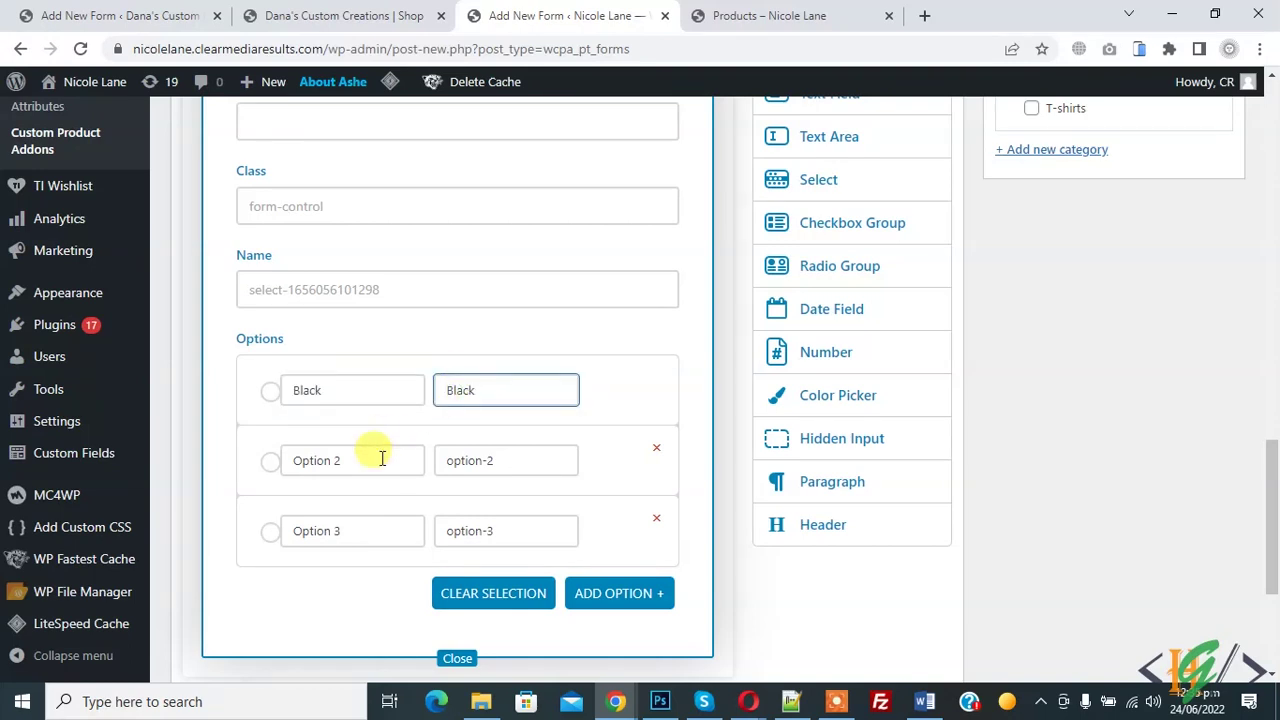
triple_click(382, 458)
text(White)
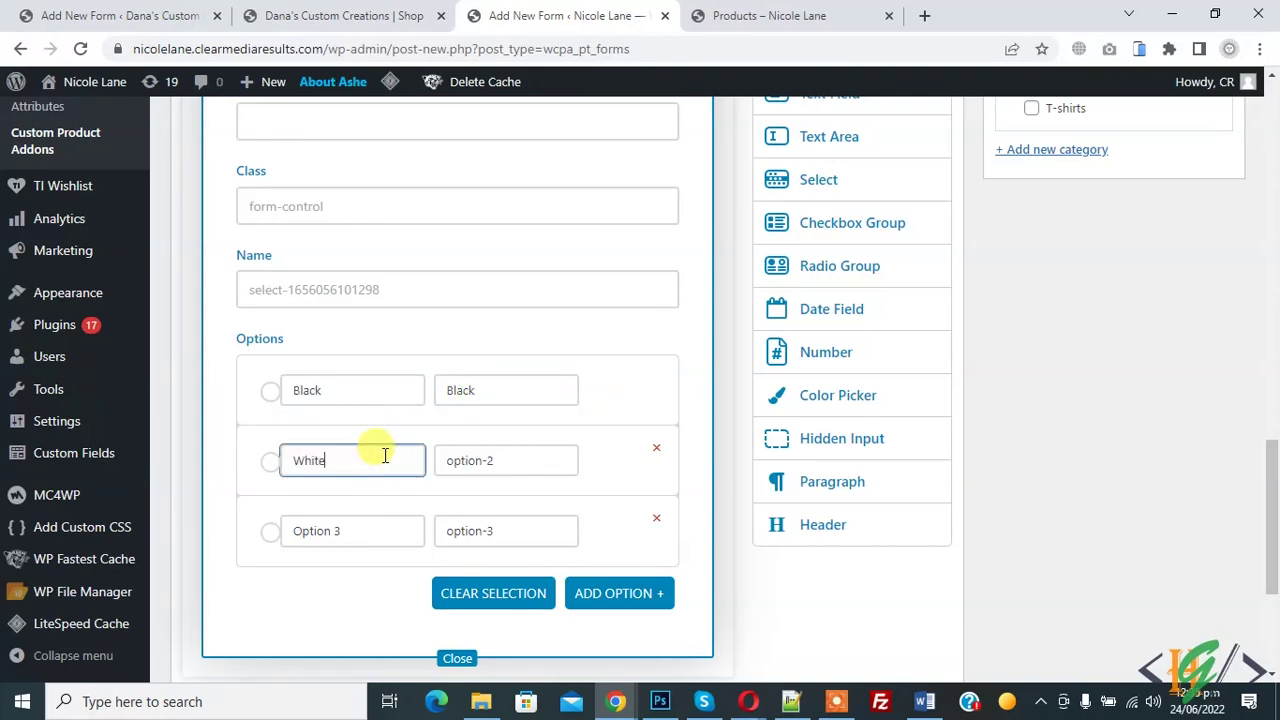
key(ctrl+c)
triple_click(490, 460)
key(ctrl+v)
Set the third Select Color option's label and value to Red and close the field's settings.
double_click(345, 531)
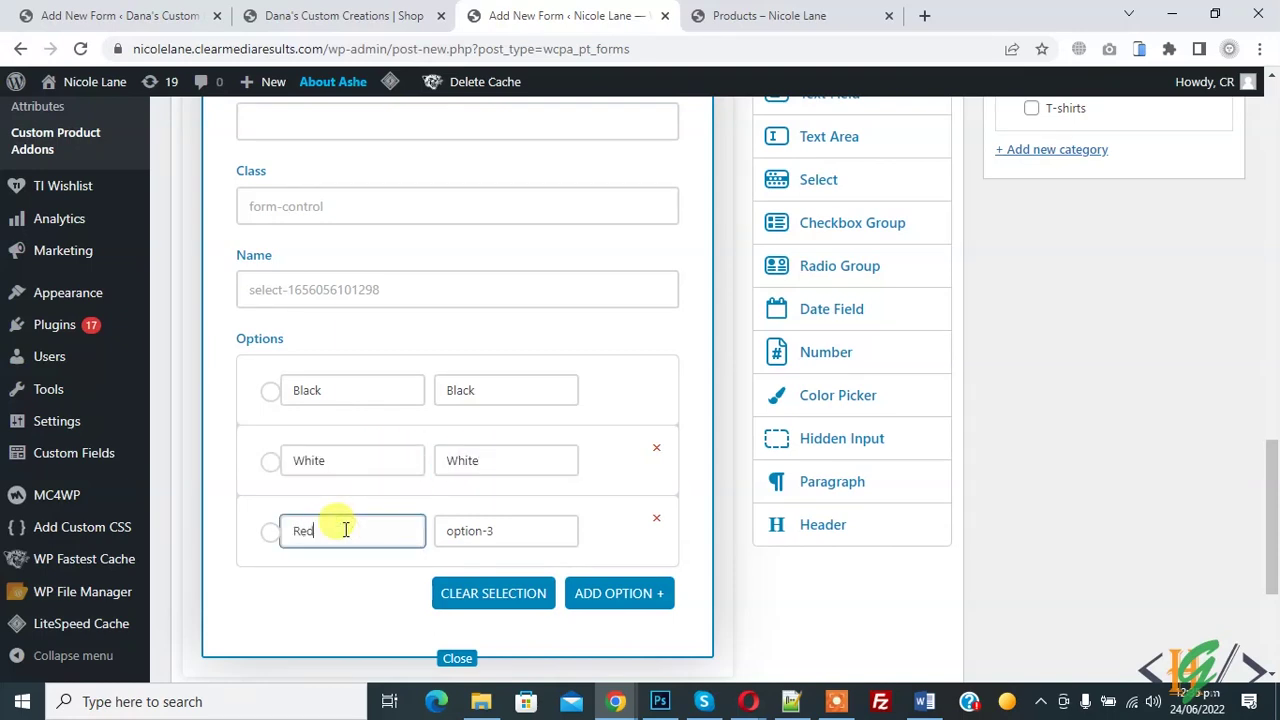
key(ctrl+c)
triple_click(522, 532)
key(ctrl+v)
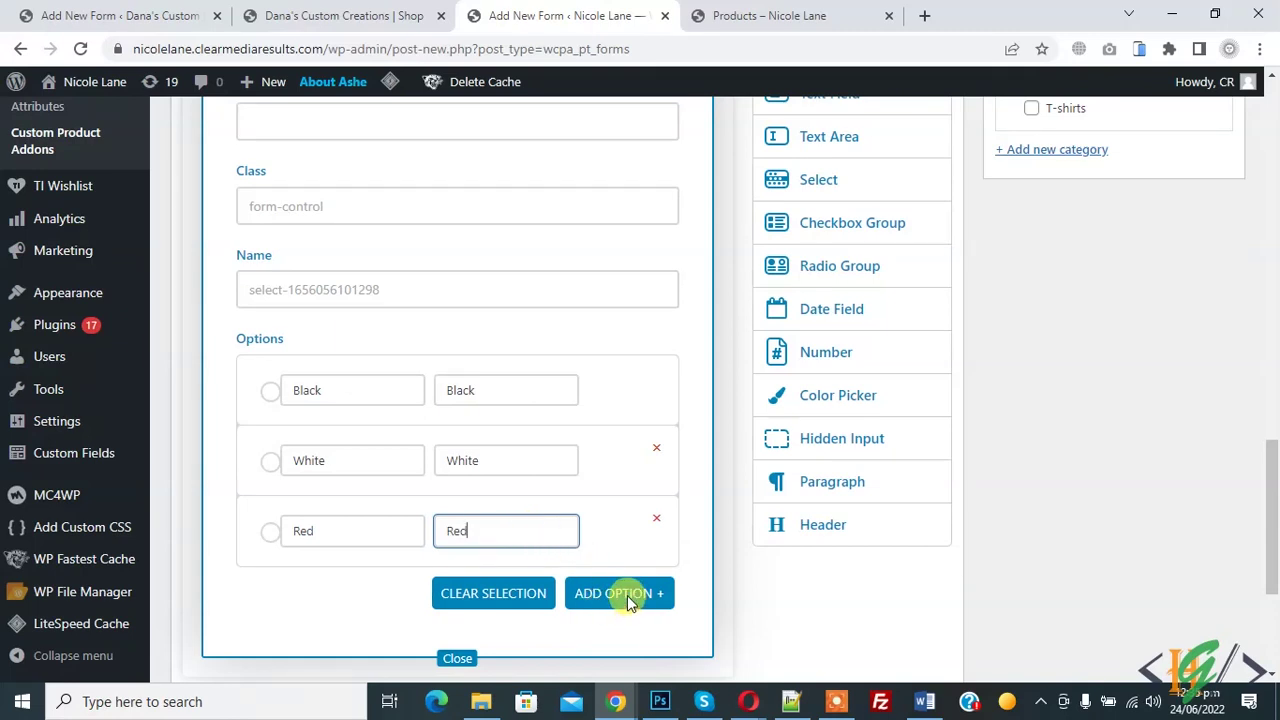
scroll(493, 567, down, 1)
click(460, 563)
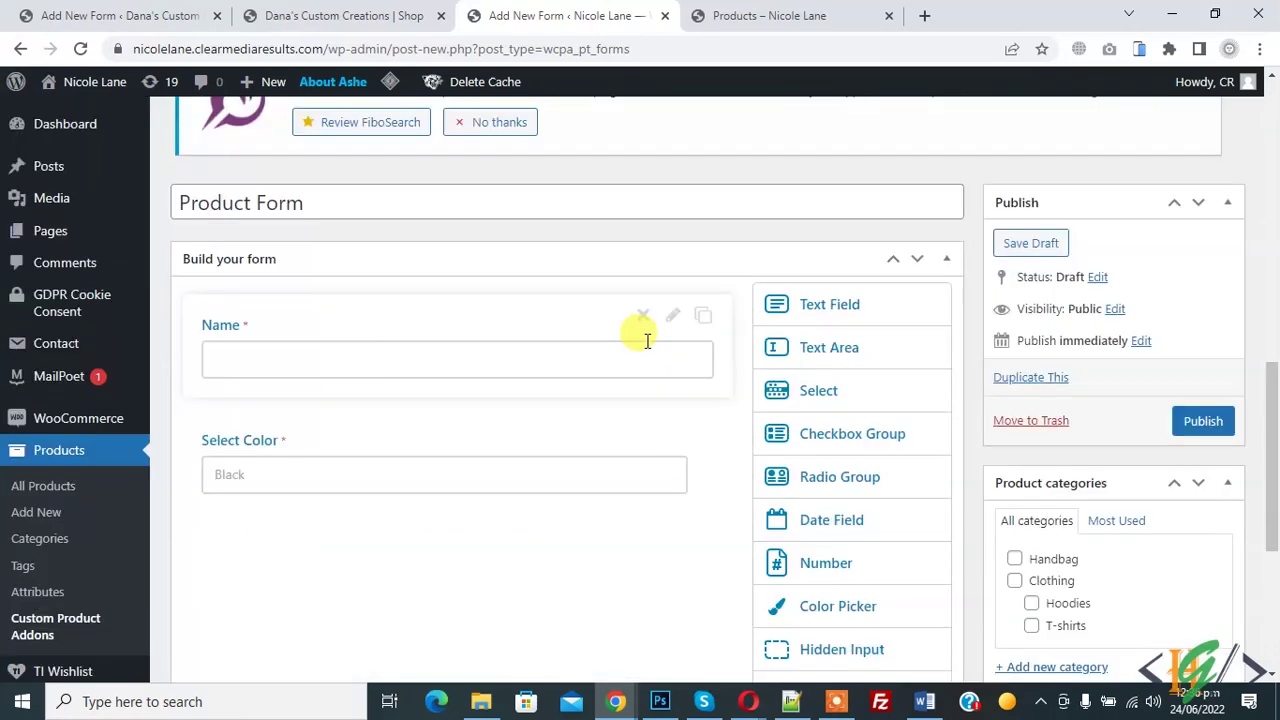
Try assigning the form to the Handbag and Clothing product categories, and clear both selections again.
scroll(1010, 310, down, 1)
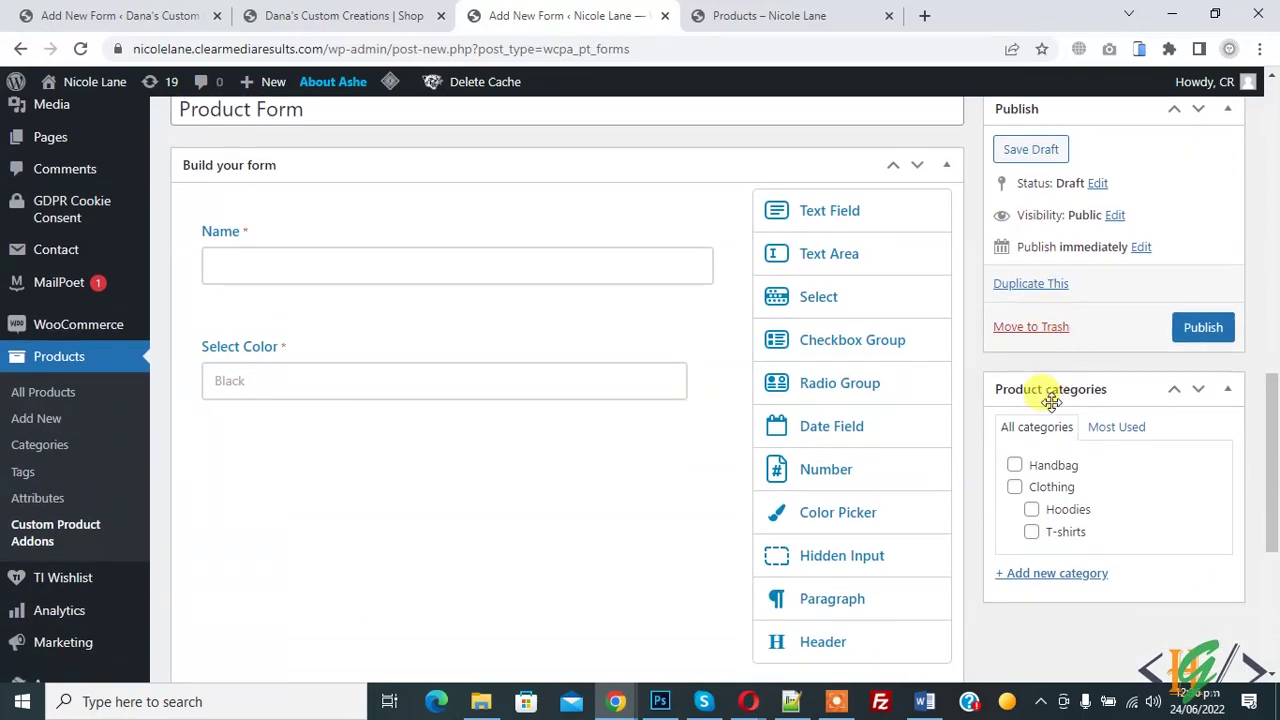
scroll(1068, 430, down, 1)
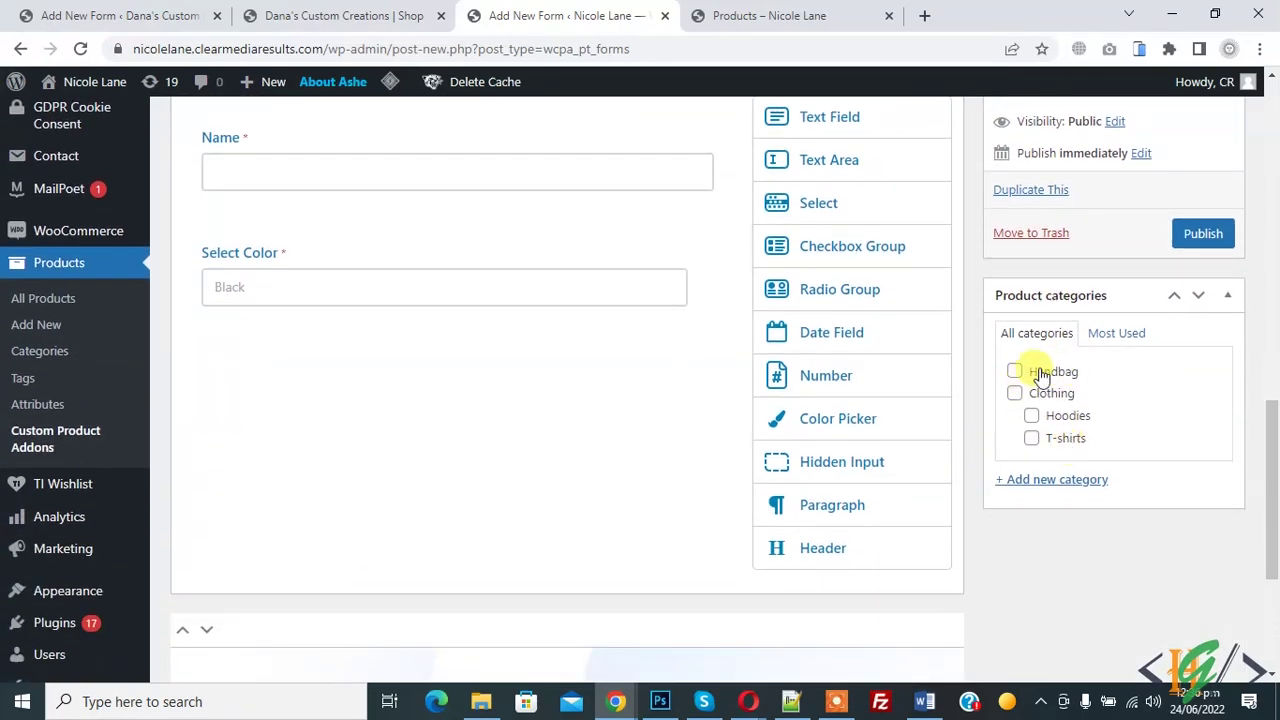
click(1044, 378)
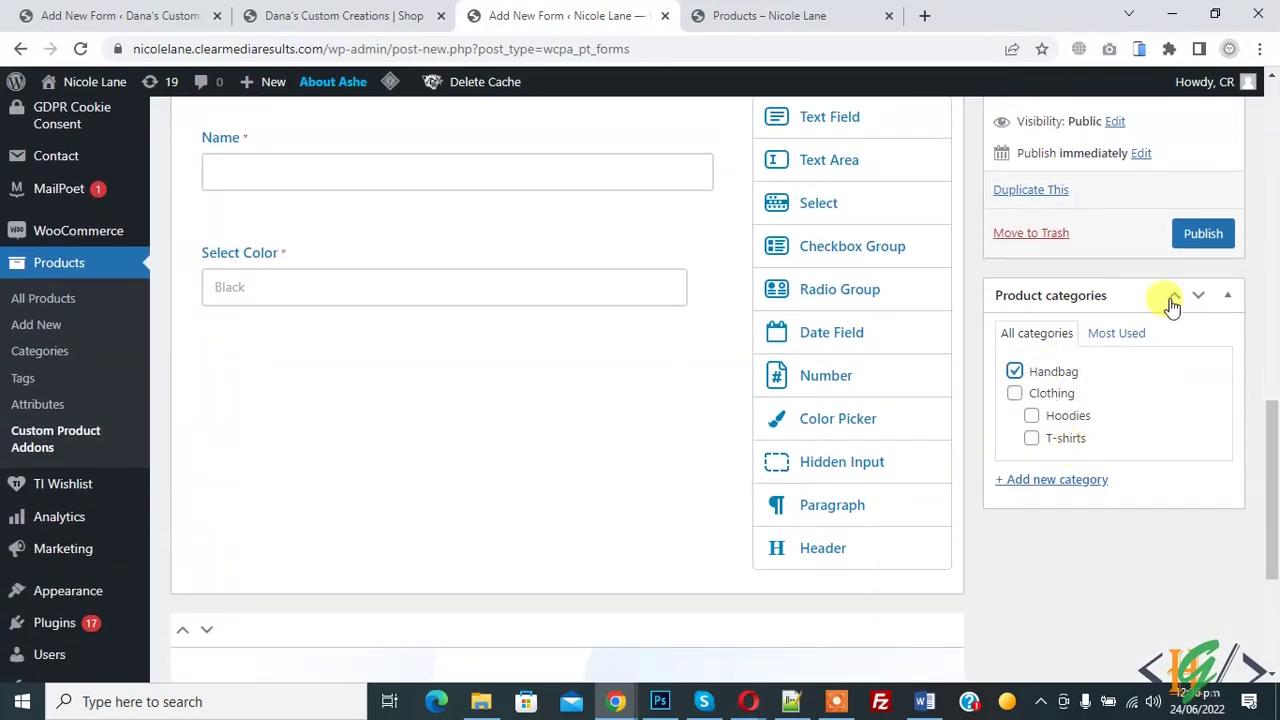
click(1015, 395)
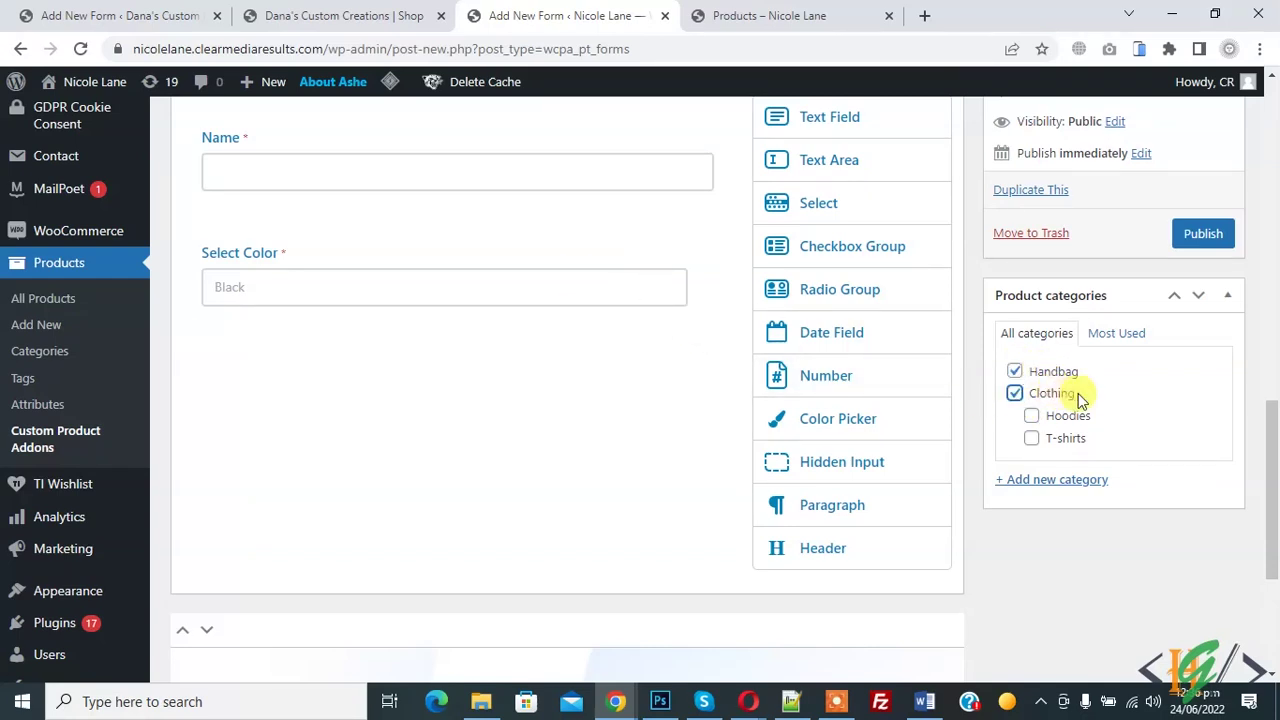
click(1015, 393)
click(1014, 371)
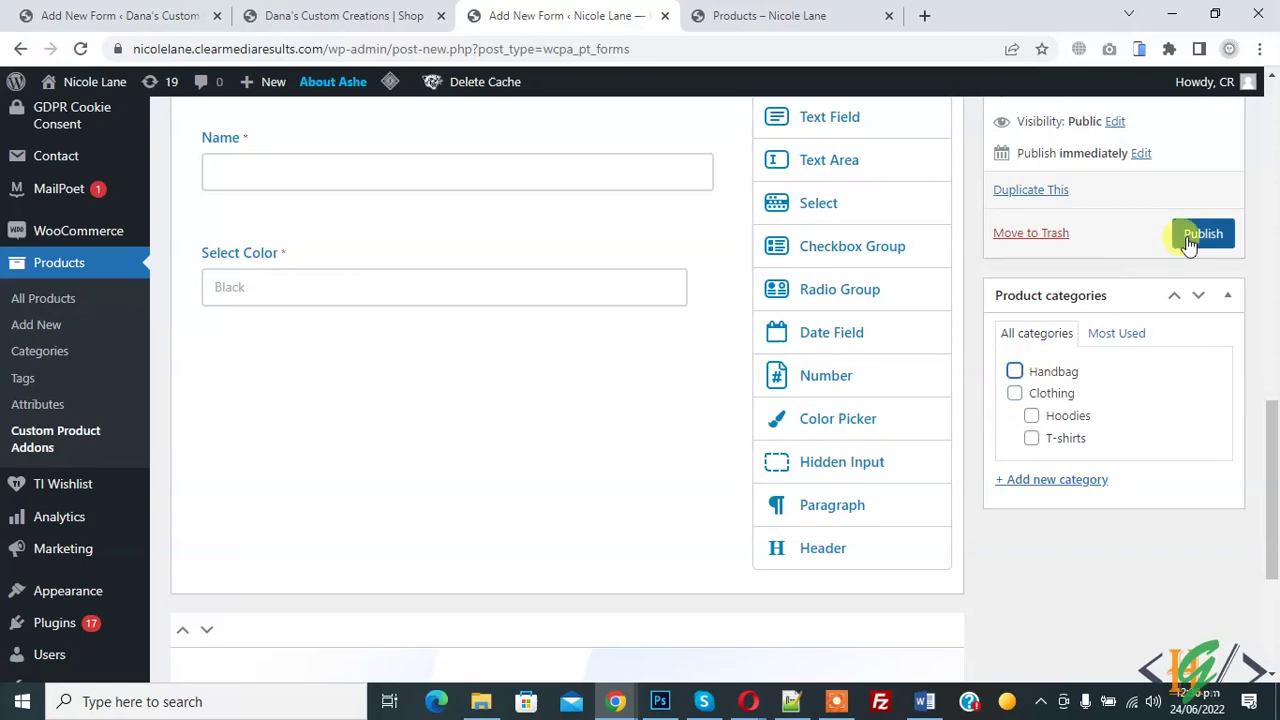
Publish the Product Form without assigning any product category.
click(1187, 240)
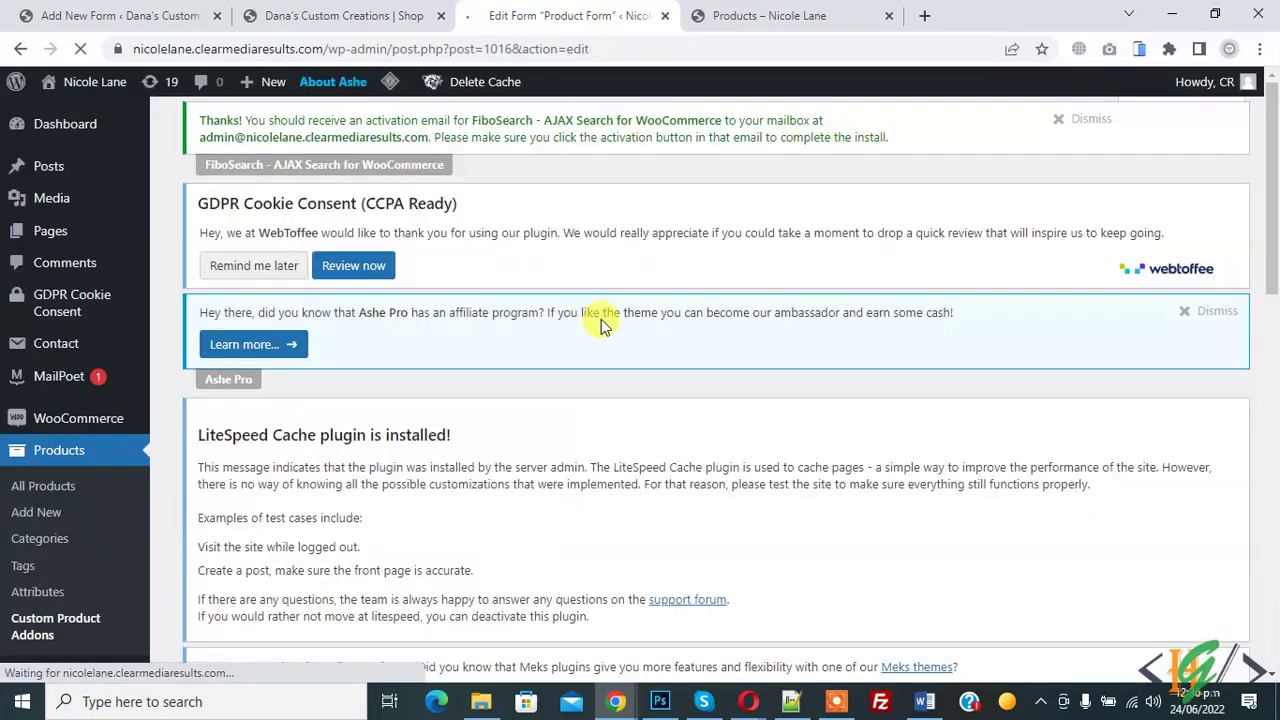
scroll(605, 293, down, 8)
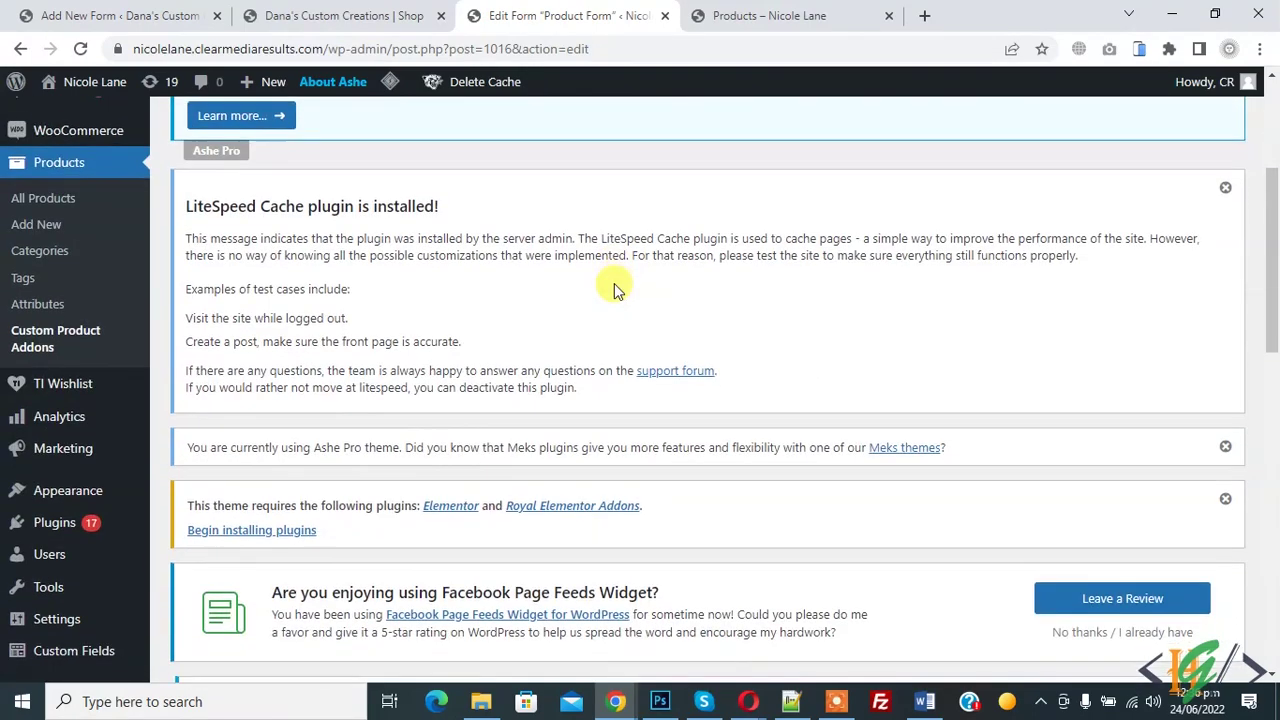
scroll(616, 290, up, 3)
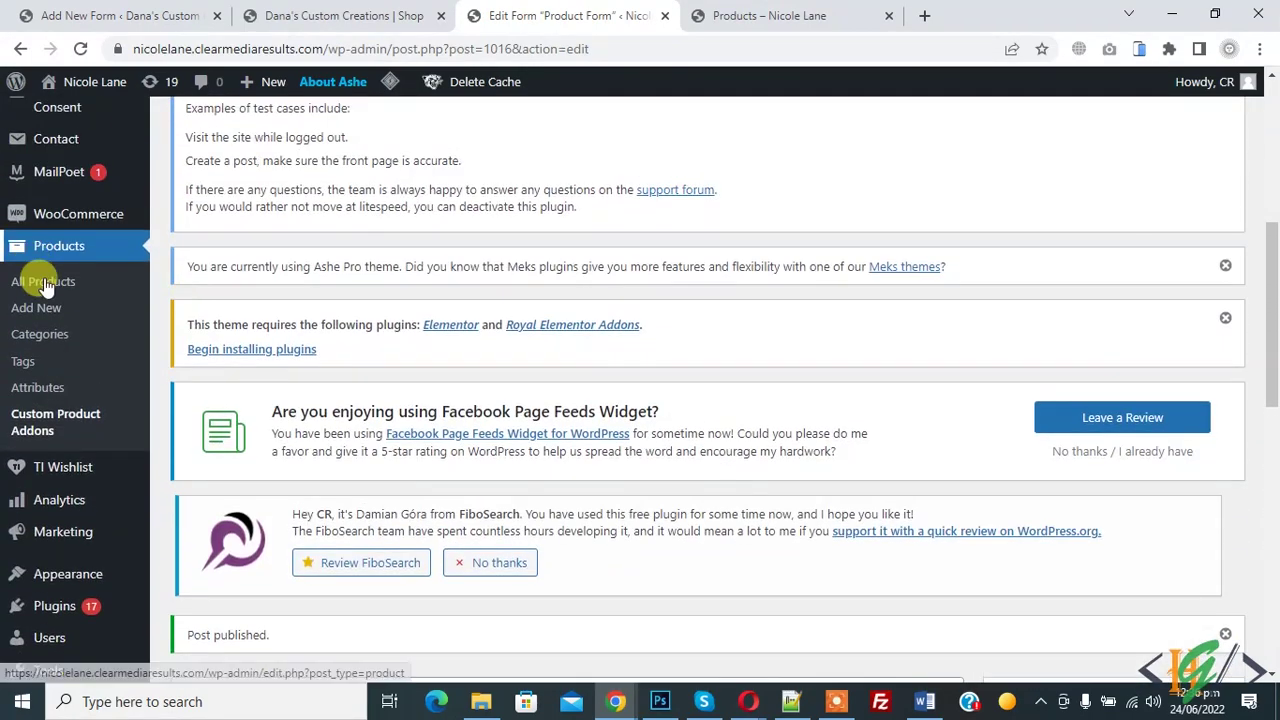
Open the list of all products in a new browser tab and start editing the Shirt product.
right_click(45, 285)
click(129, 293)
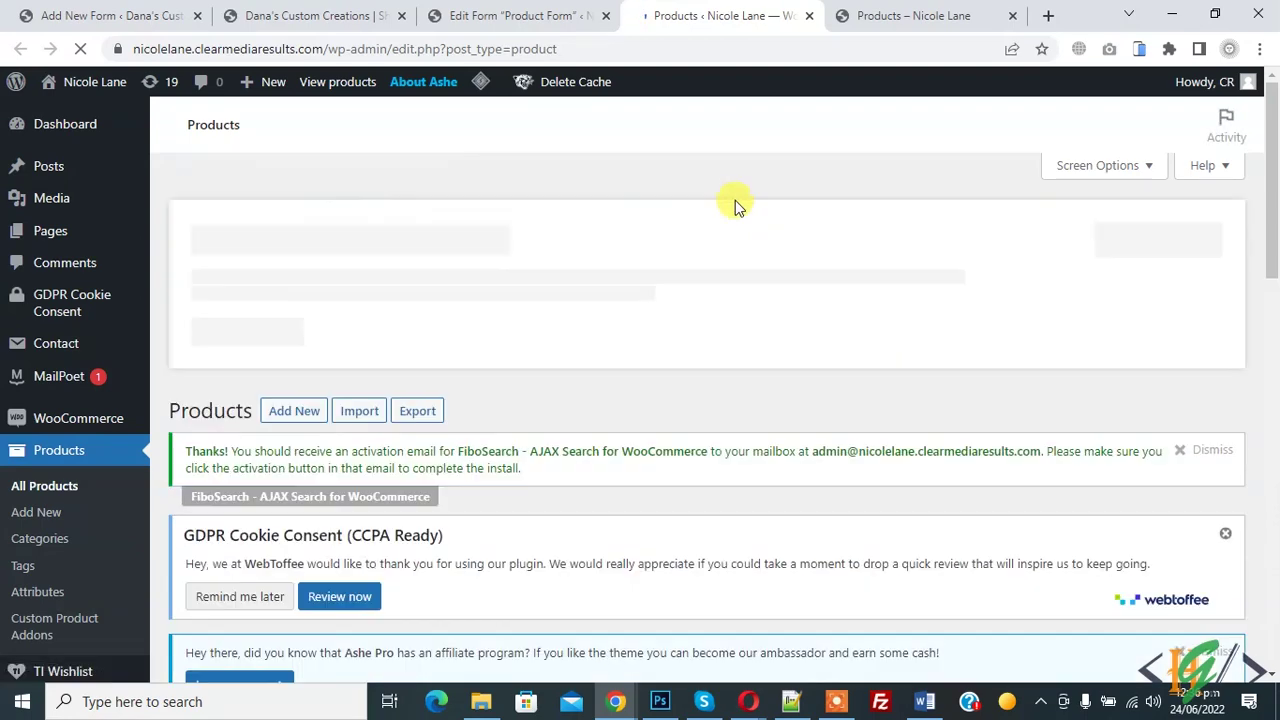
scroll(735, 200, down, 3)
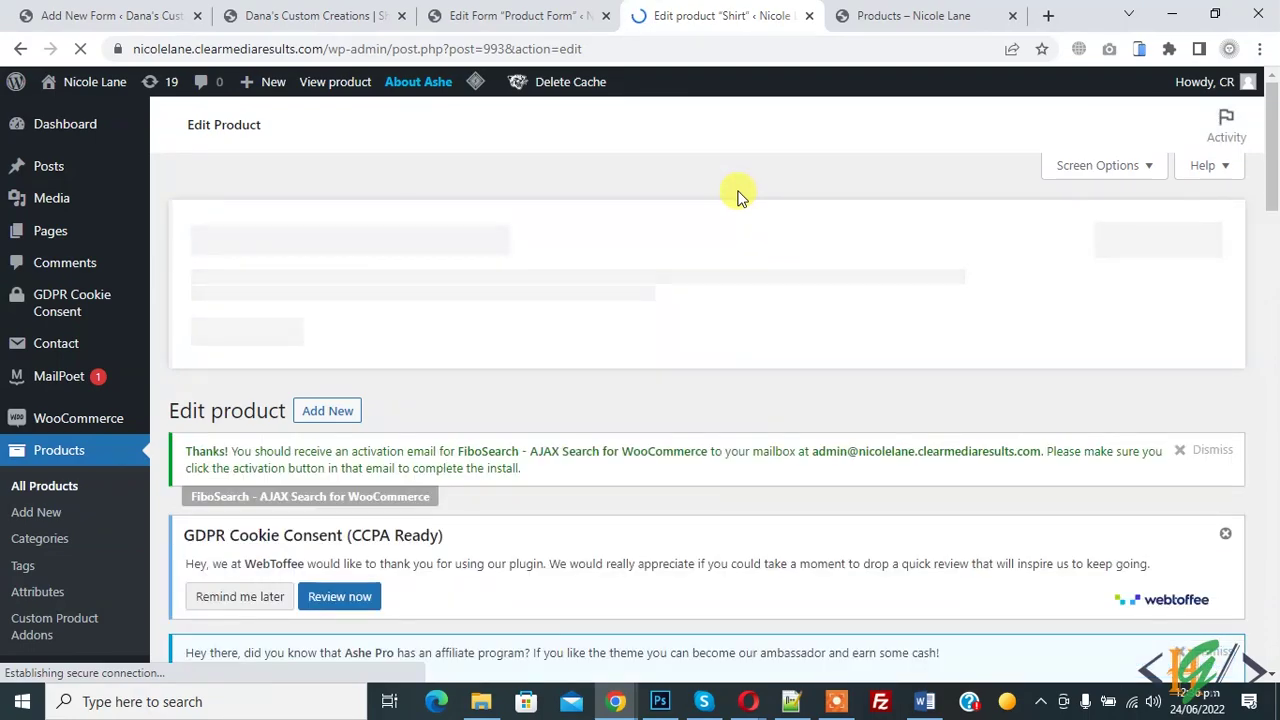
Assign Product Form to the Shirt in its custom product options and update the product.
scroll(737, 195, down, 10)
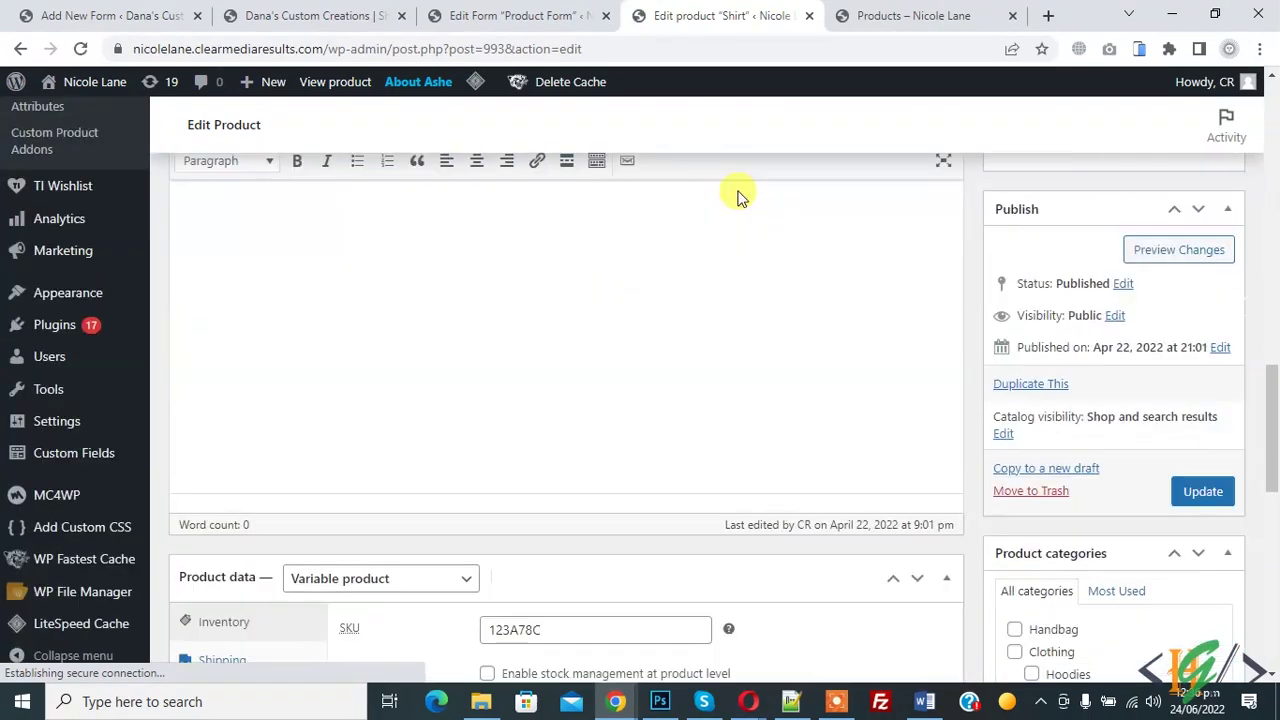
scroll(737, 195, down, 4)
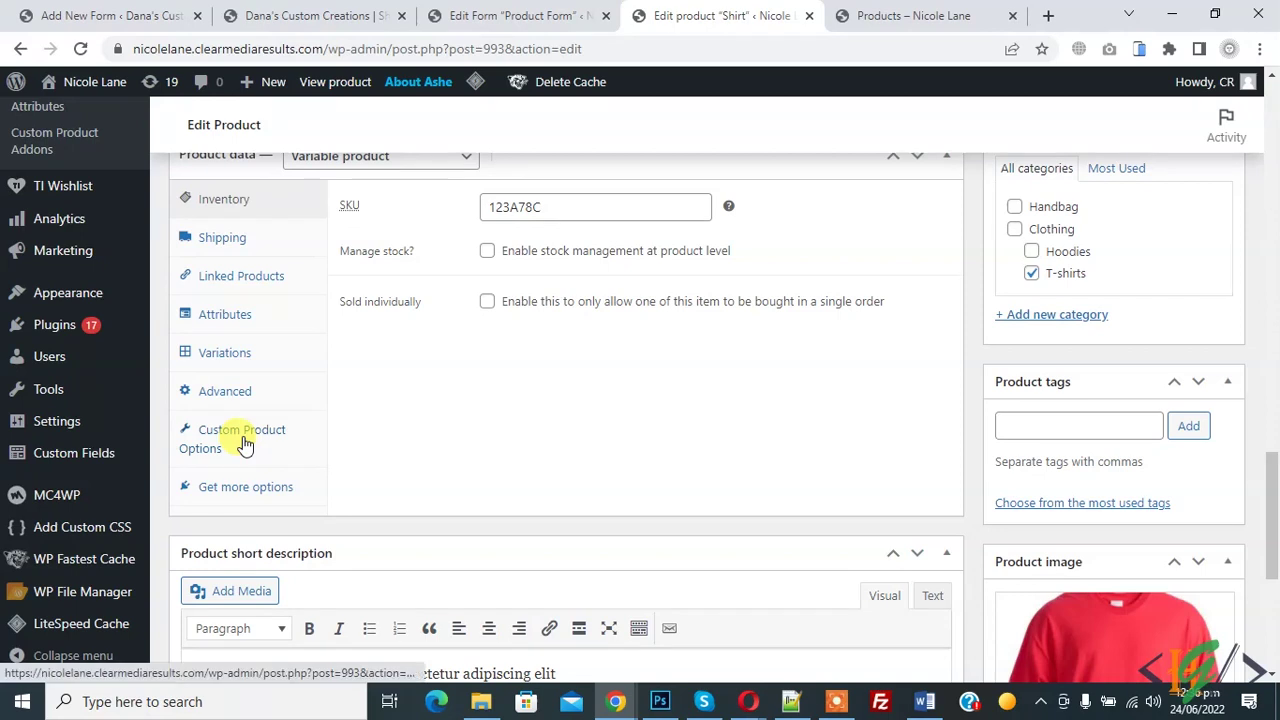
click(245, 445)
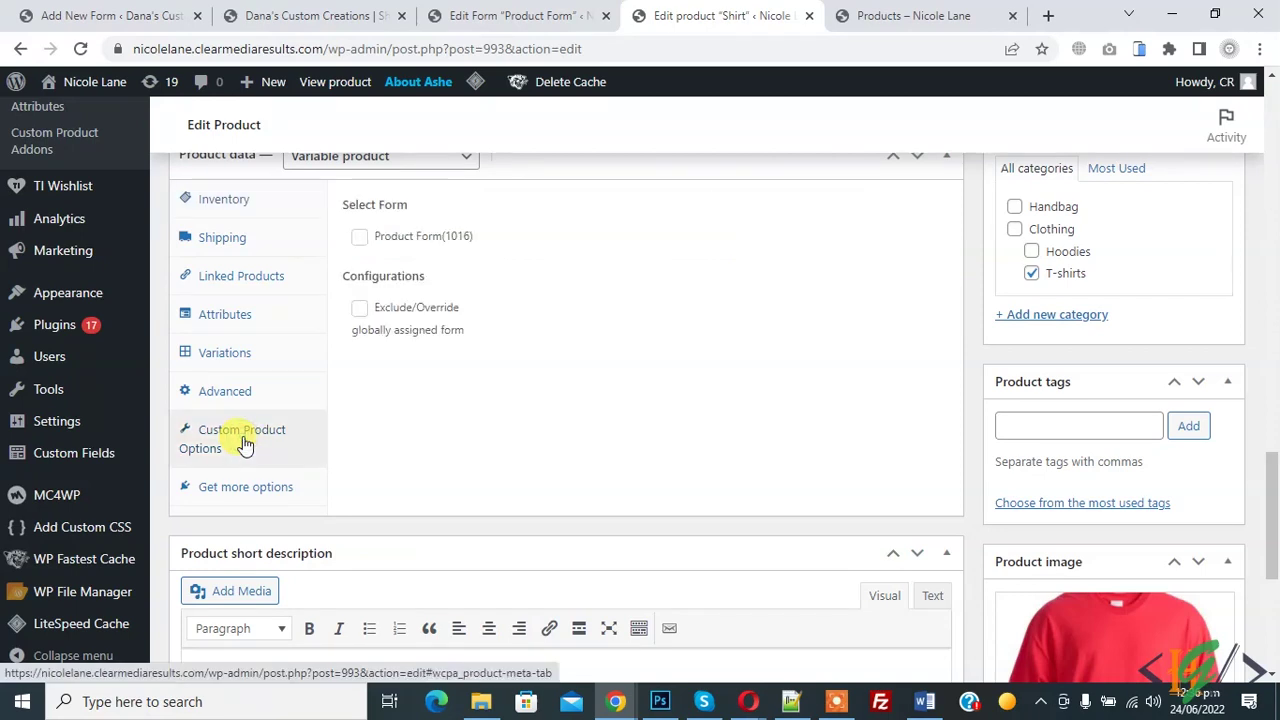
click(360, 240)
scroll(957, 423, up, 3)
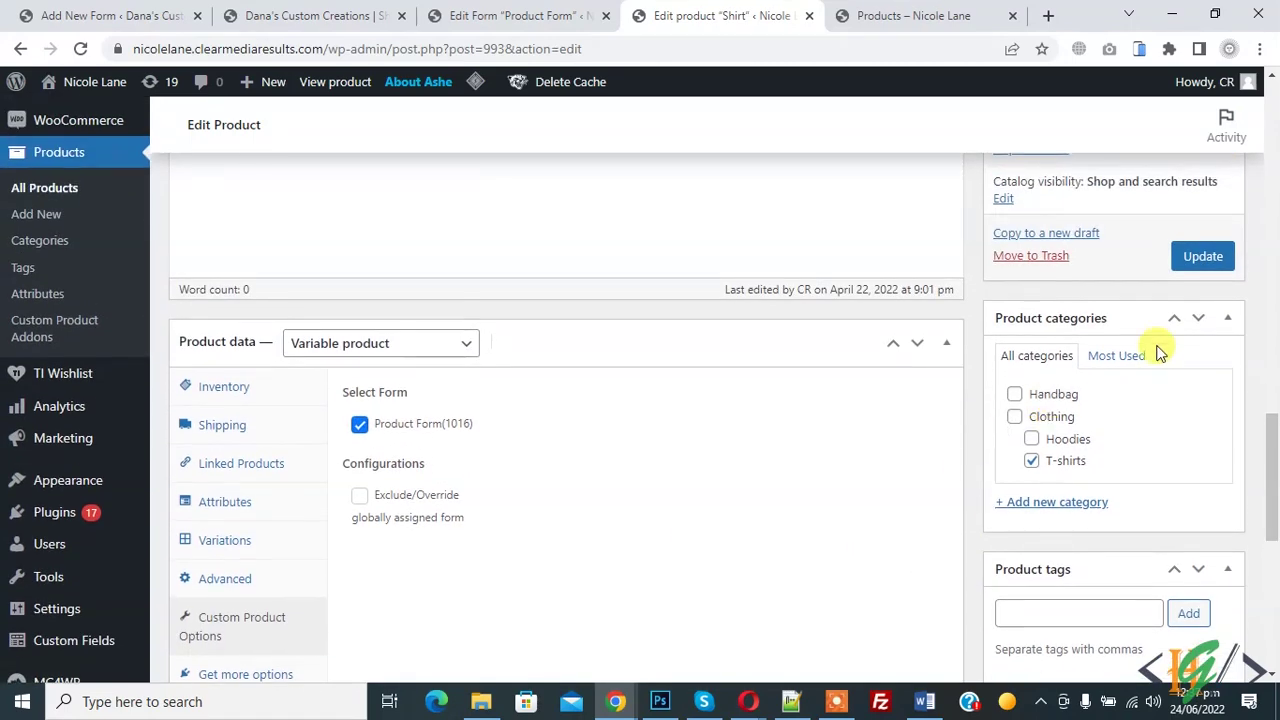
click(1203, 258)
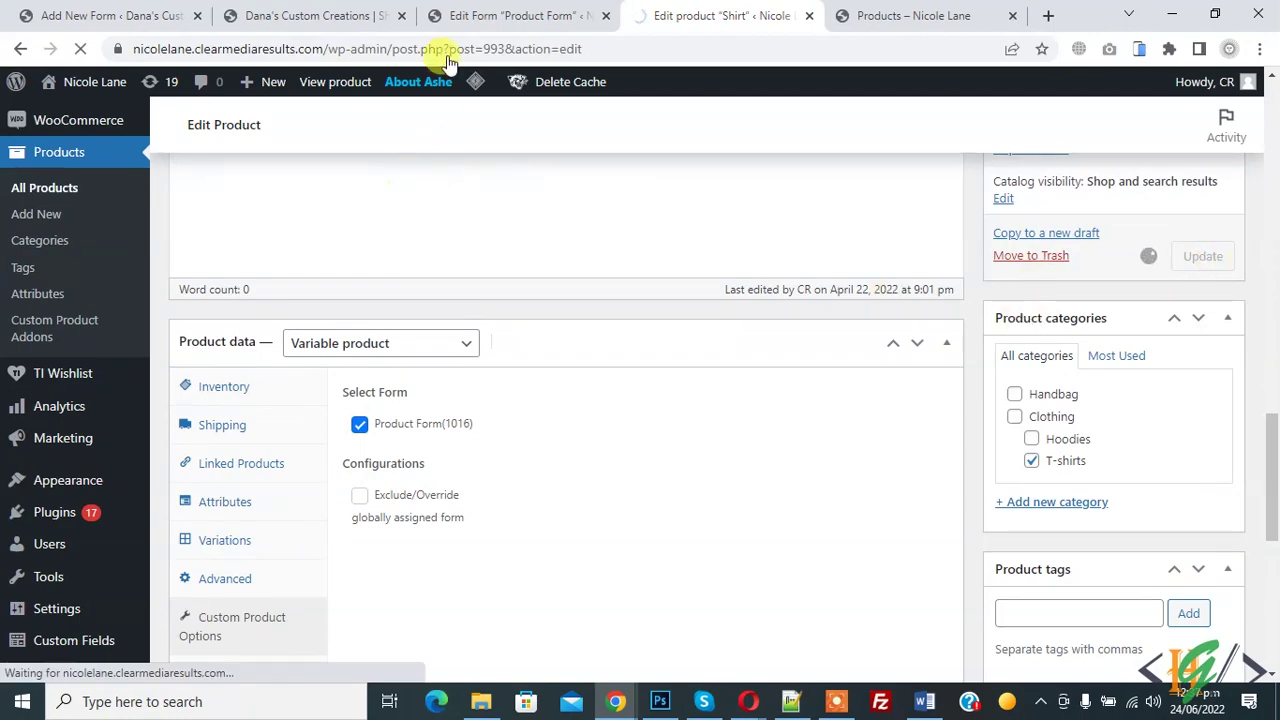
Review the product category choices on the Product Form's edit page and return to the Shirt's edit page.
click(470, 16)
scroll(1090, 376, down, 3)
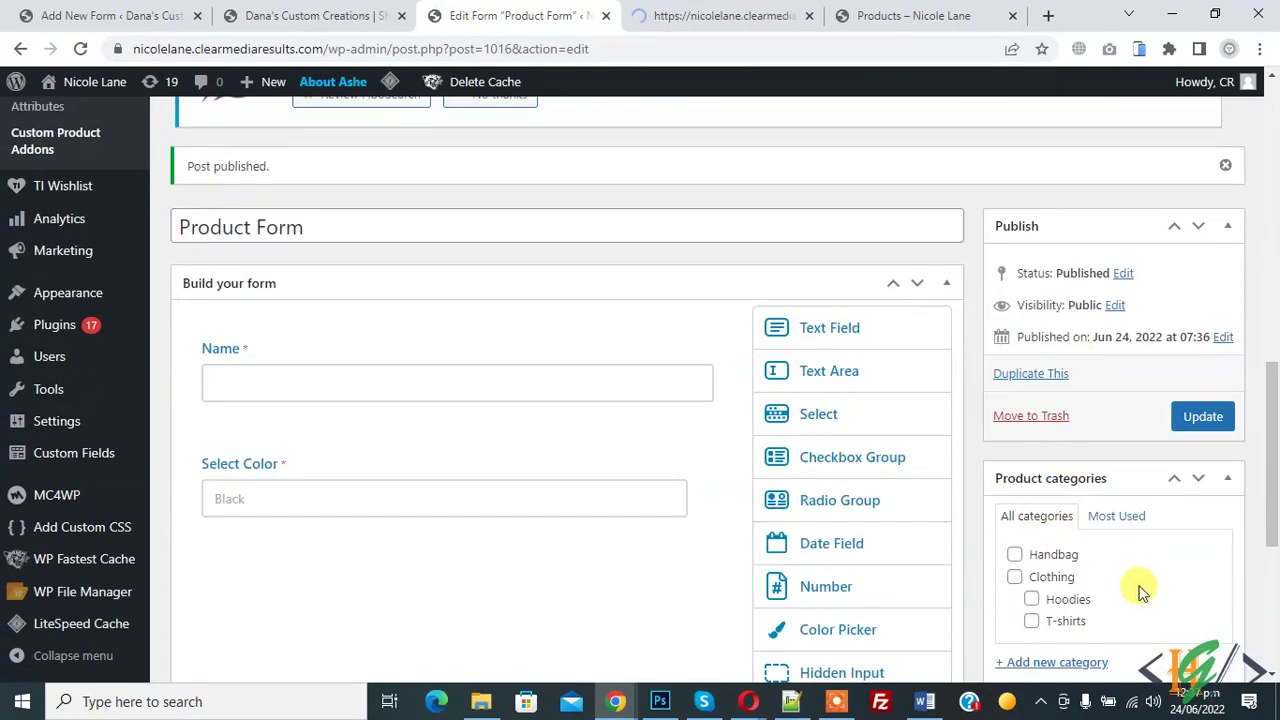
click(697, 10)
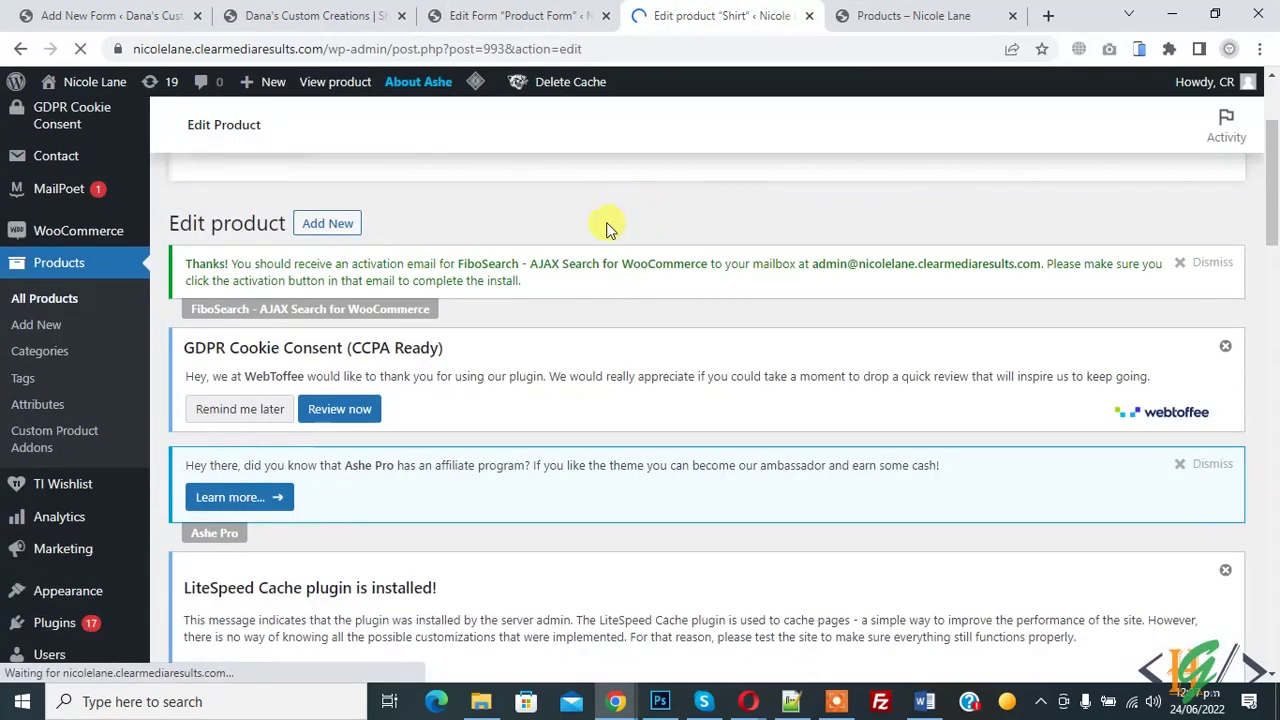
Switch to the shop page and open the Shirt product to view its custom fields.
click(835, 12)
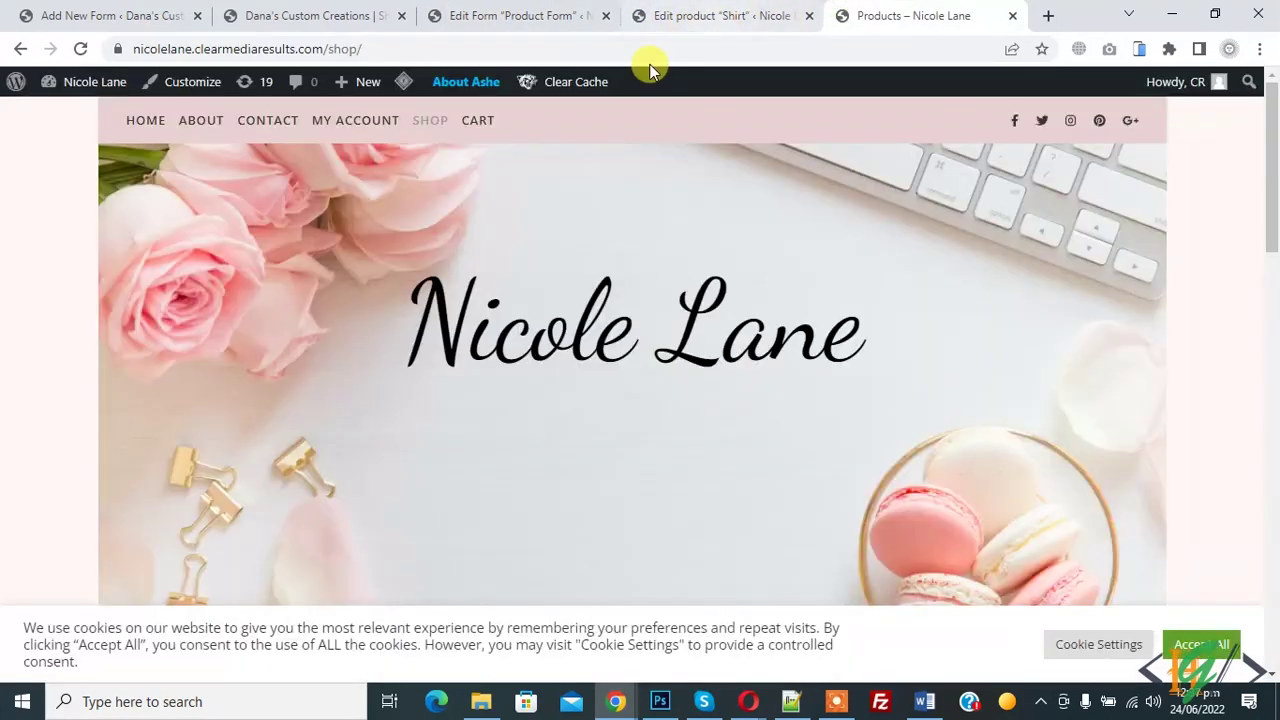
scroll(519, 202, down, 3)
scroll(519, 202, down, 6)
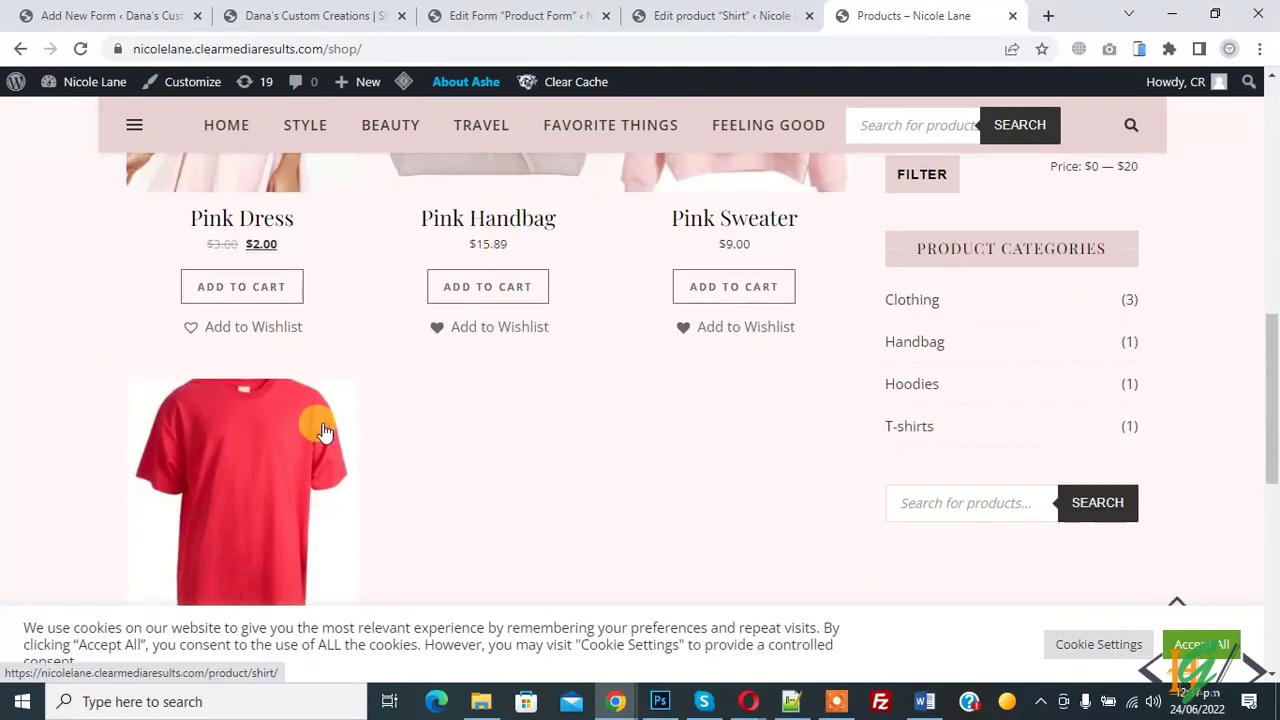
click(320, 432)
scroll(653, 181, down, 7)
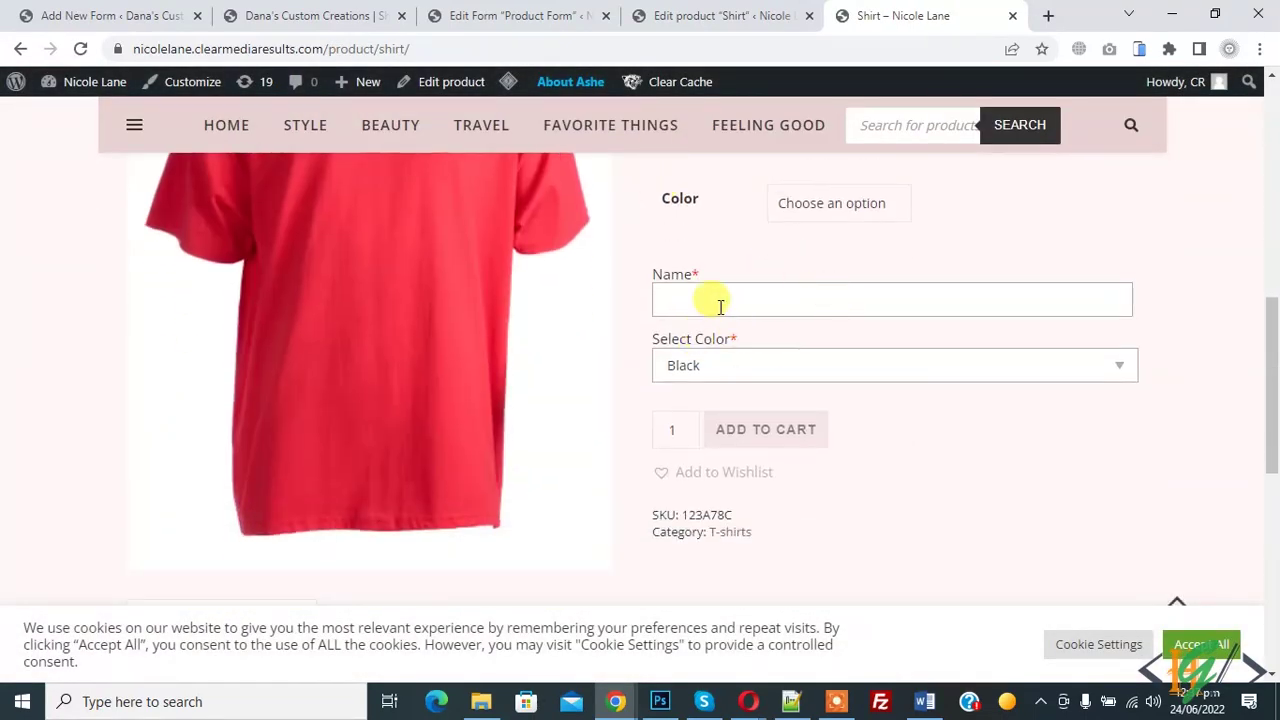
Examine the Shirt's Name field and Select Color options, and compare them with the fields in the Product Form.
click(746, 365)
click(737, 340)
click(734, 290)
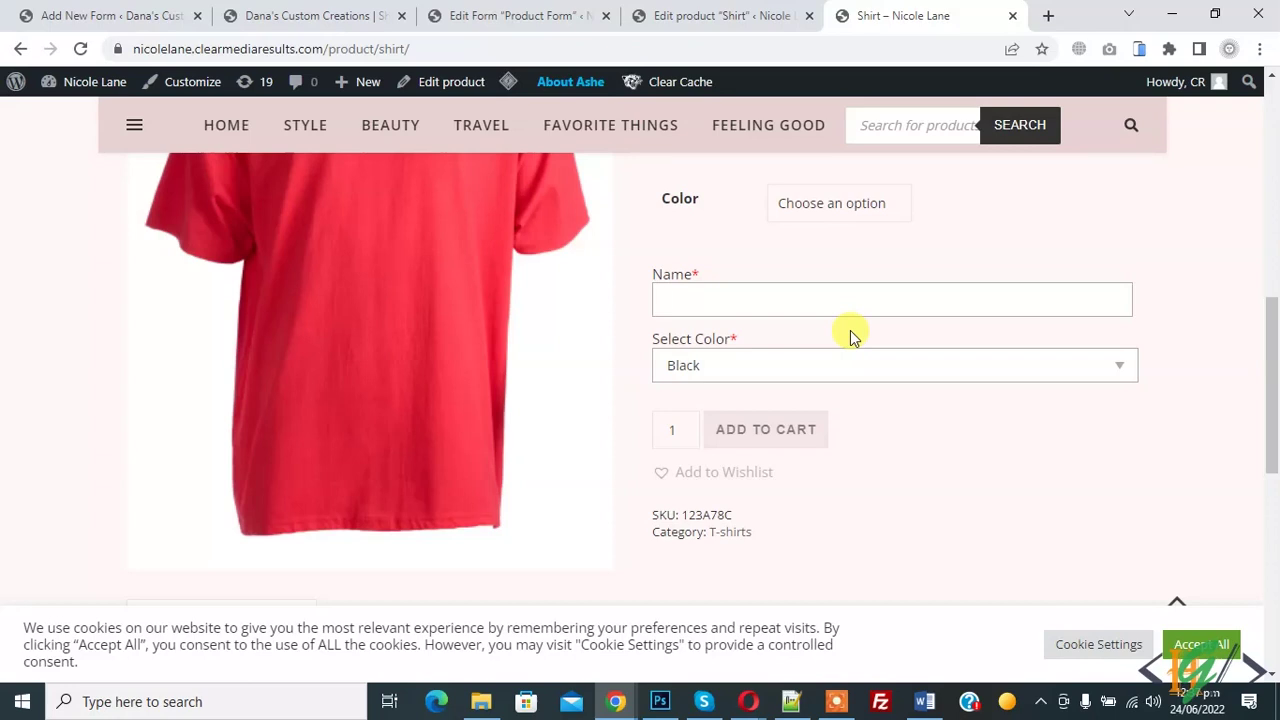
click(525, 12)
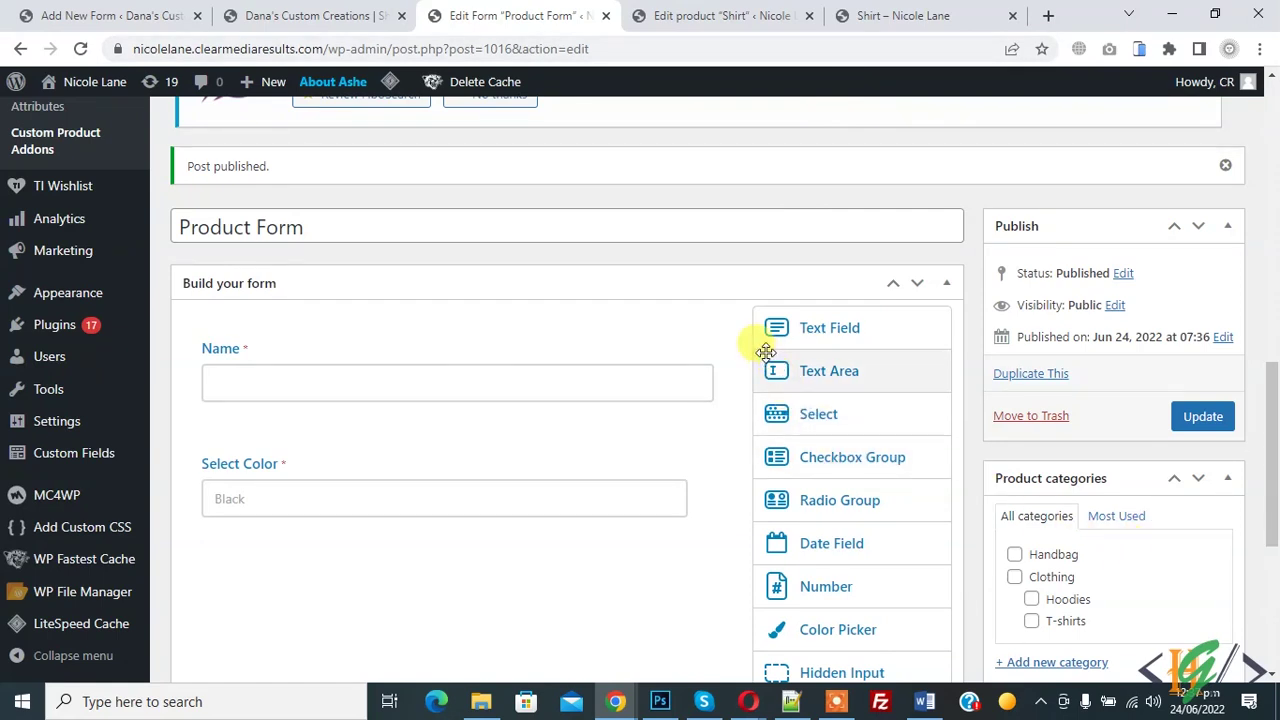
click(850, 15)
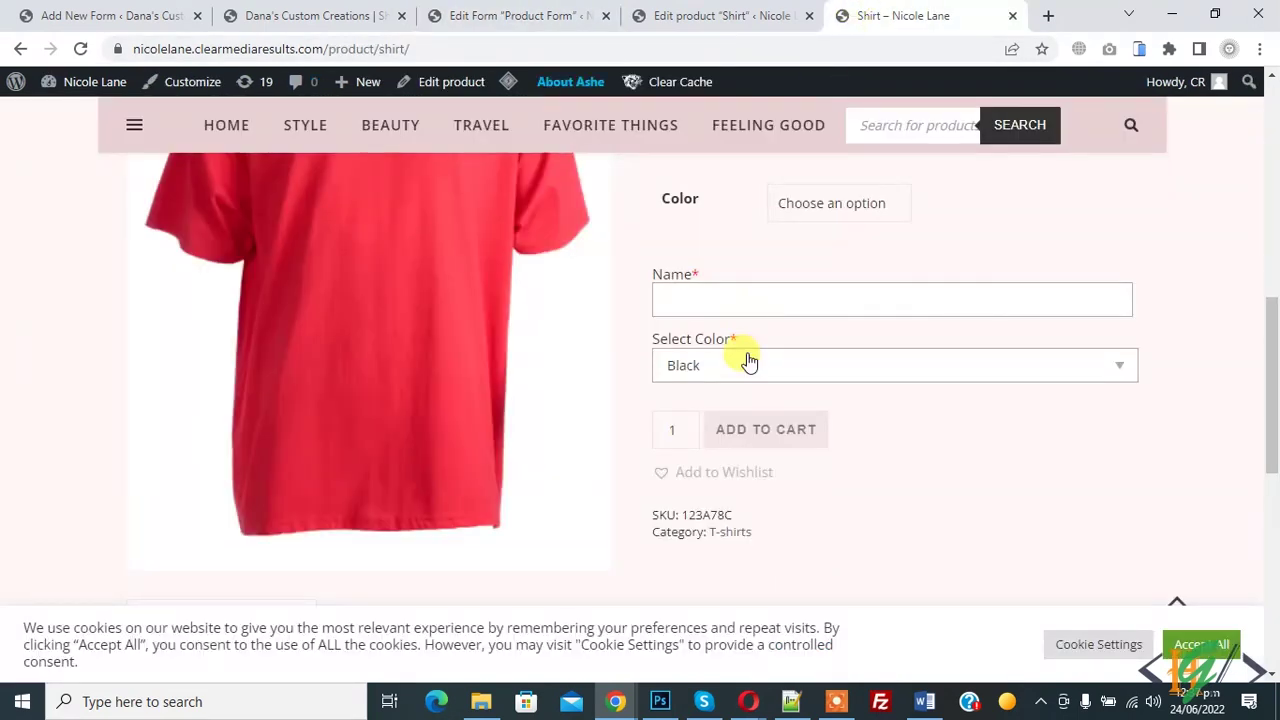